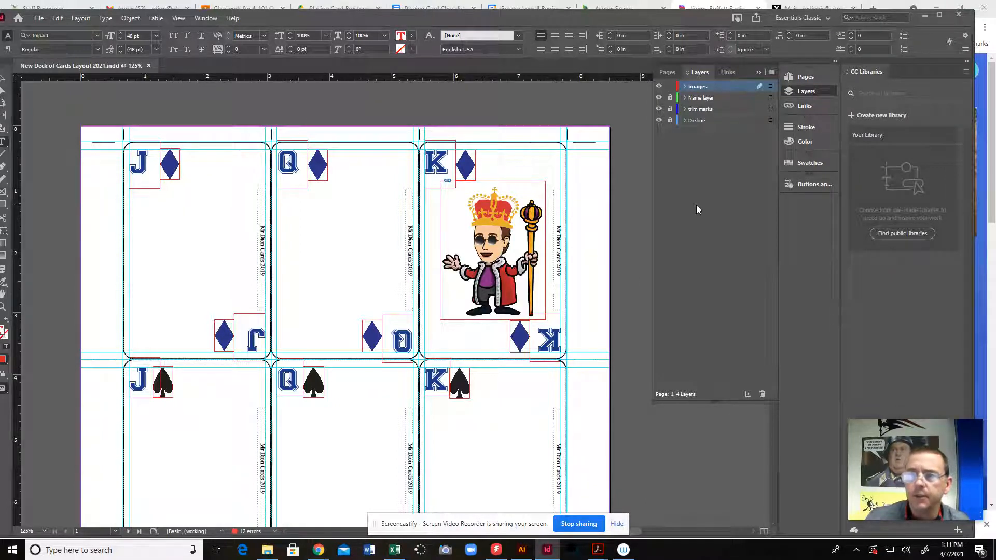
Open the A-Master page of the card layout for viewing
{"action": "left_click", "coordinate": [669, 73]}
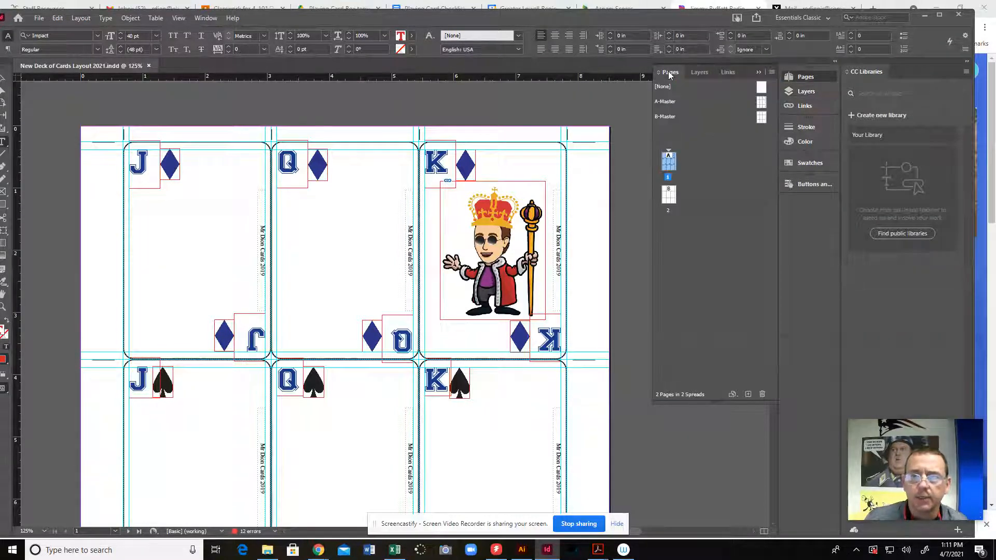
{"action": "left_click", "coordinate": [664, 103]}
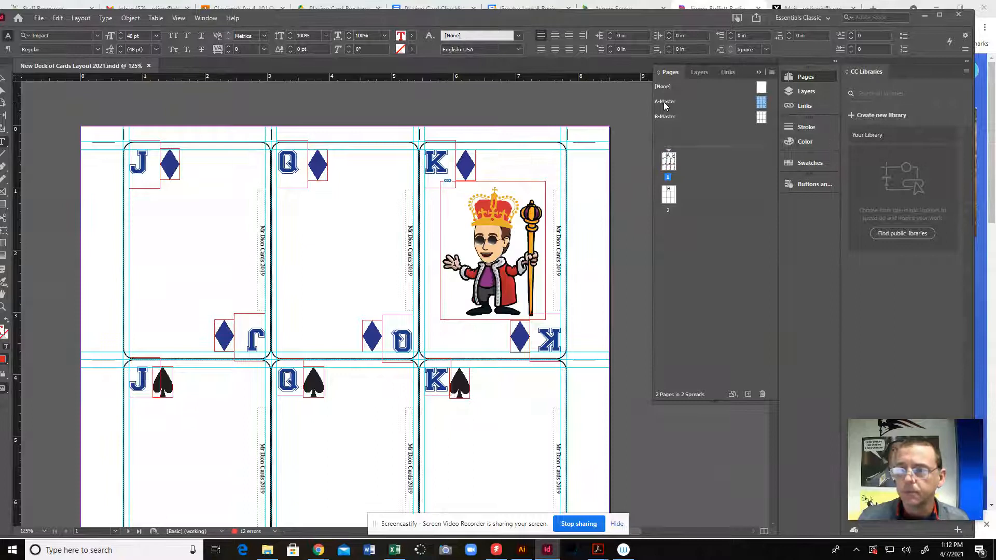
{"action": "double_click", "coordinate": [762, 103]}
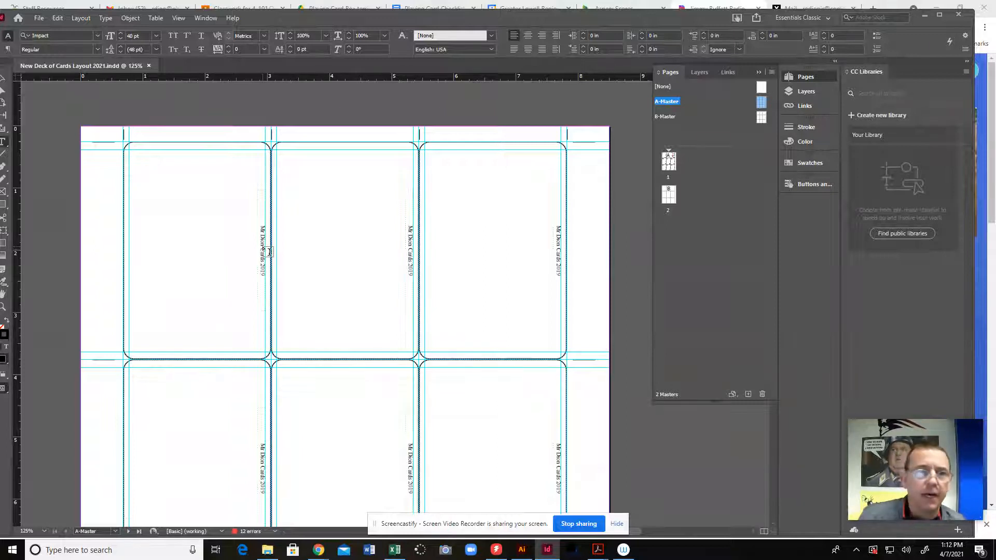
{"action": "left_click_drag", "start_coordinate": [413, 20], "coordinate": [428, 17]}
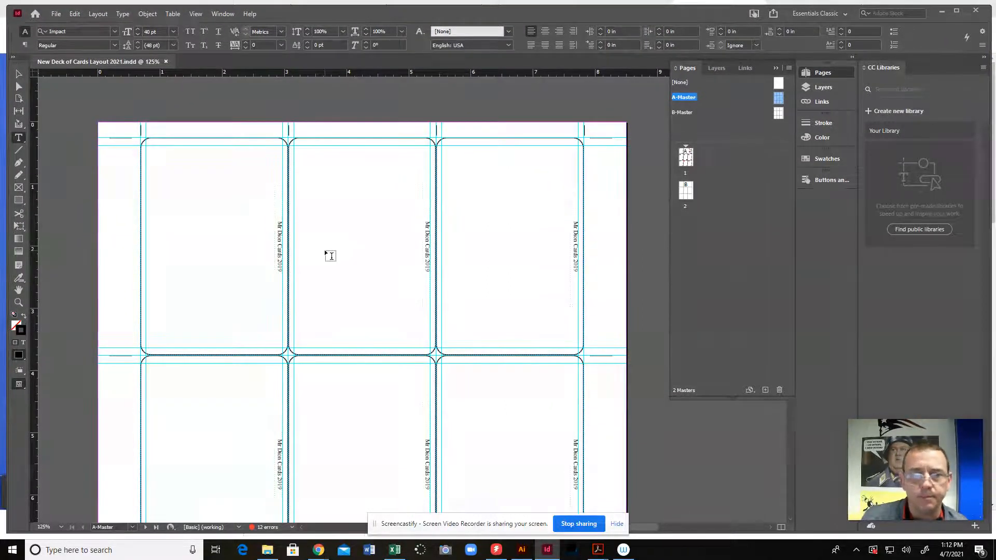
Toggle the trim marks, Die line and Name layer layers off and on again to examine what each contributes to A-Master
{"action": "left_click", "coordinate": [817, 88]}
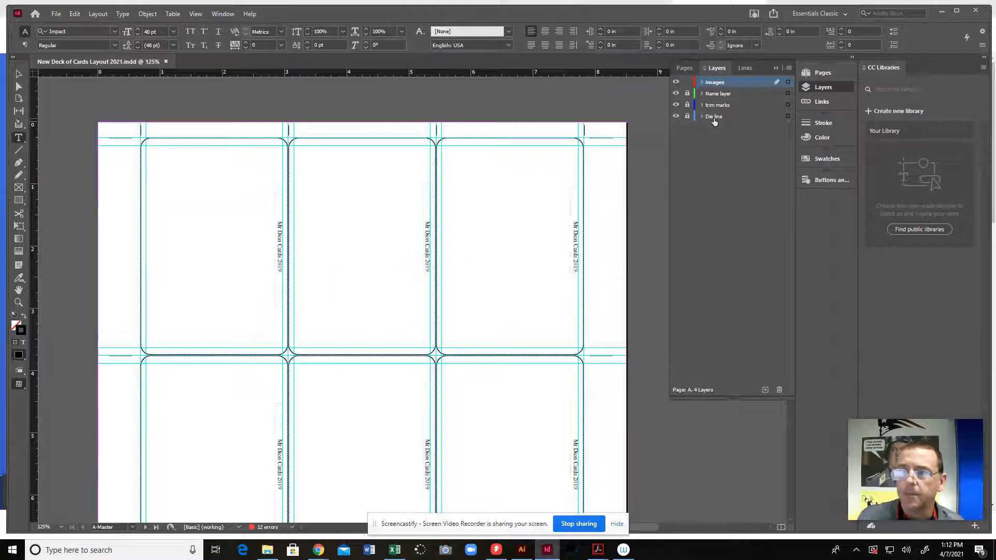
{"action": "left_click", "coordinate": [687, 116]}
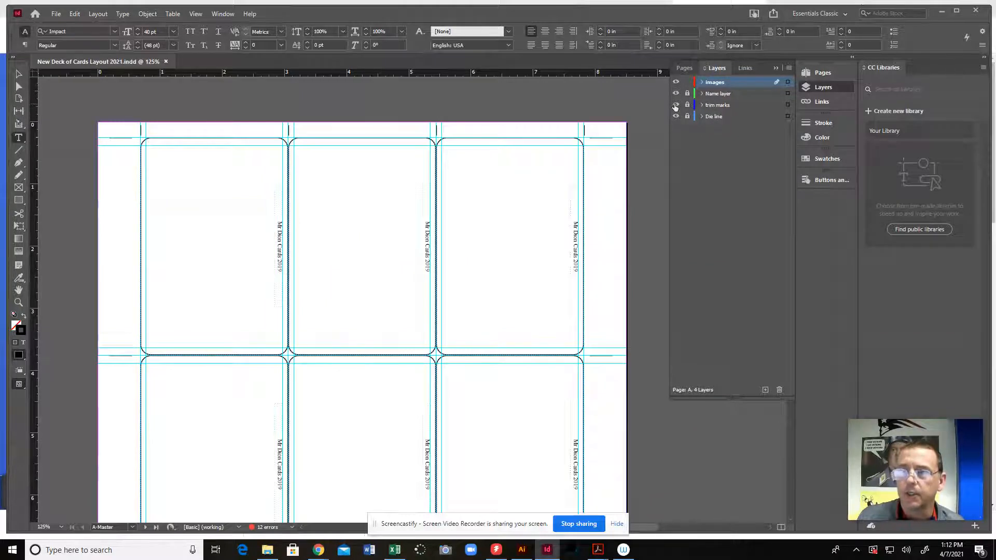
{"action": "left_click", "coordinate": [673, 104]}
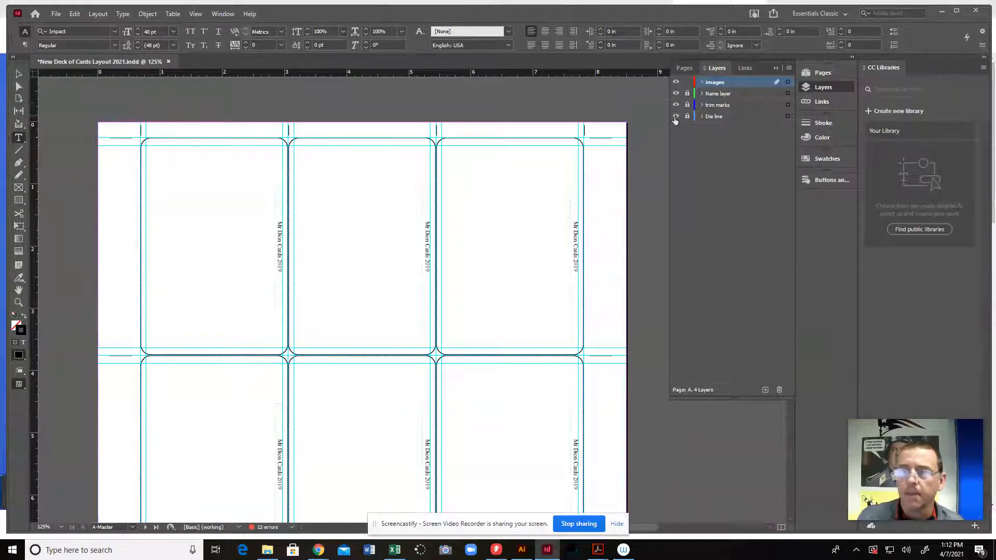
{"action": "left_click", "coordinate": [674, 116]}
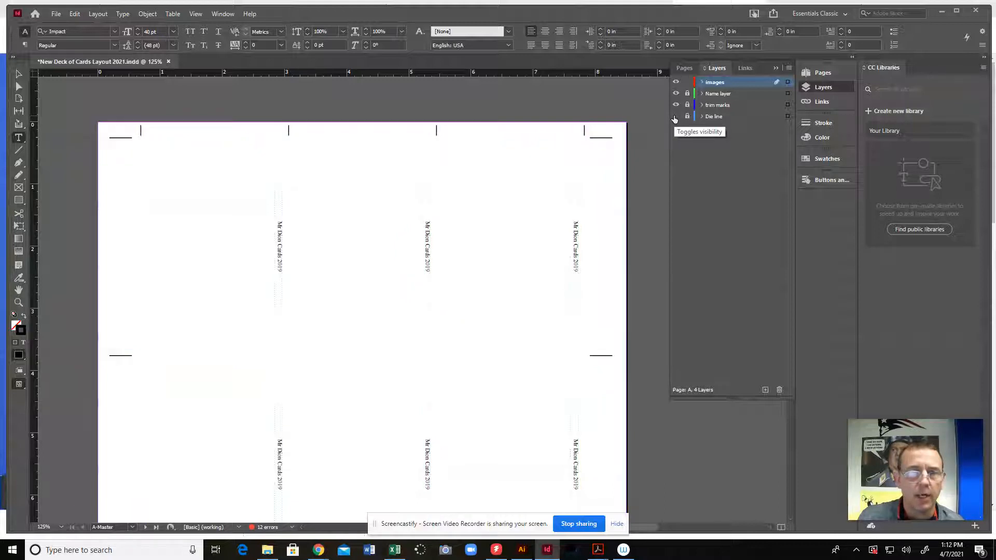
{"action": "left_click", "coordinate": [676, 117]}
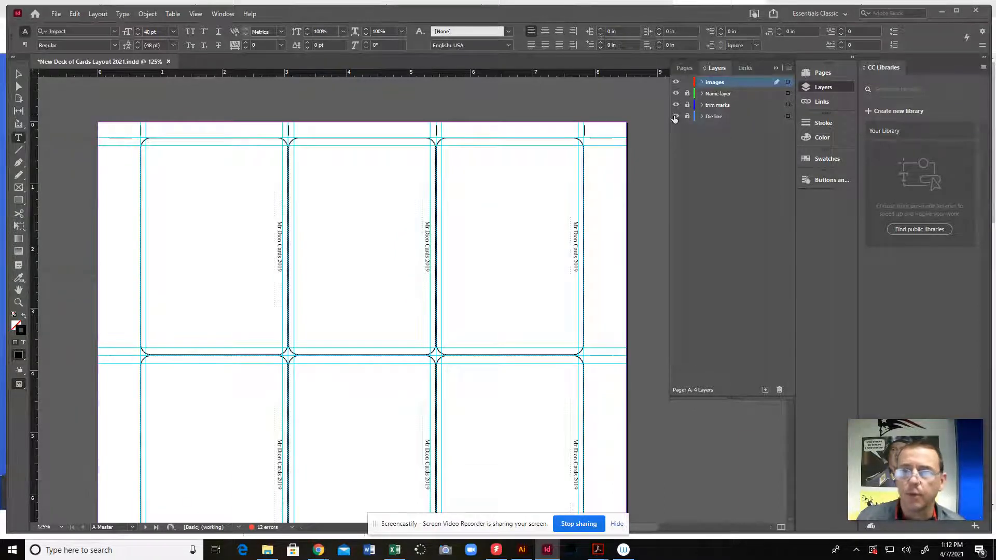
{"action": "left_click", "coordinate": [675, 93]}
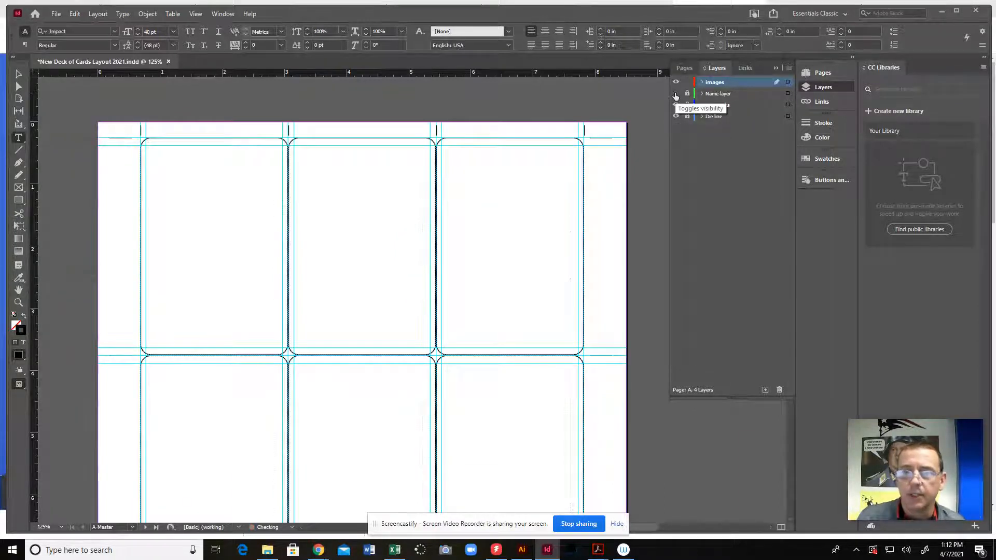
{"action": "left_click", "coordinate": [675, 93]}
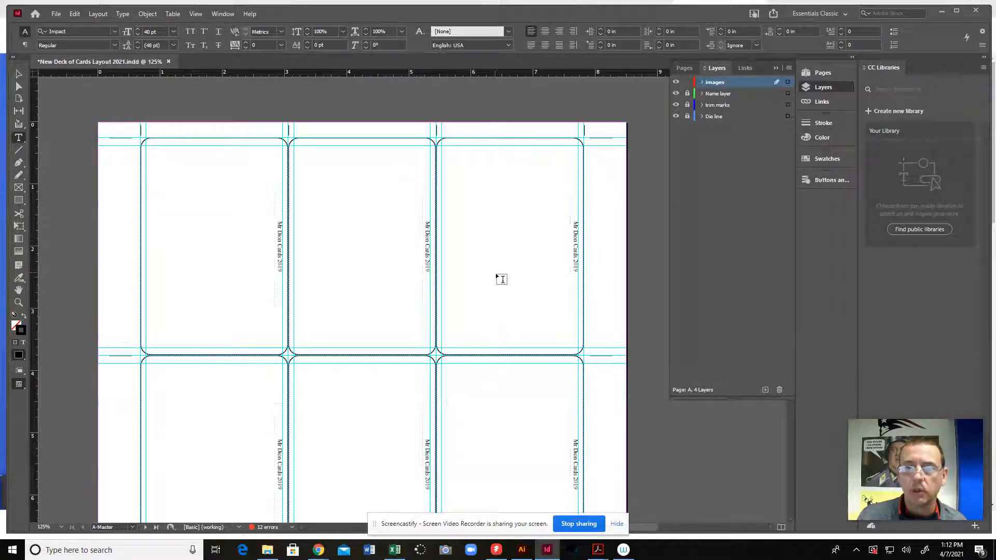
Look over the A-Master card grid and open the B-Master page for comparison
{"action": "scroll", "coordinate": [500, 272], "scroll_direction": "down", "scroll_amount": 3}
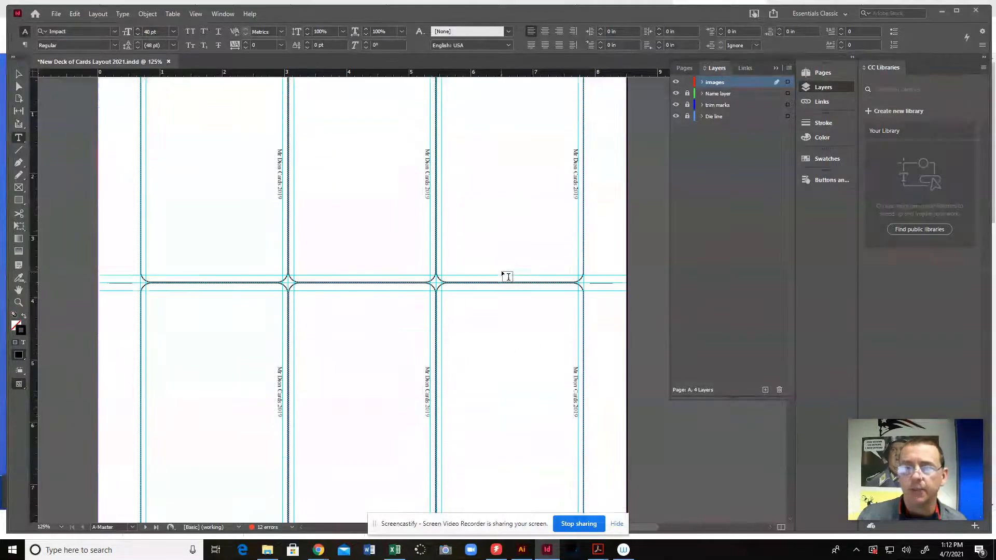
{"action": "scroll", "coordinate": [508, 276], "scroll_direction": "up", "scroll_amount": 3}
{"action": "scroll", "coordinate": [508, 277], "scroll_direction": "down", "scroll_amount": 1}
{"action": "left_click", "coordinate": [687, 69]}
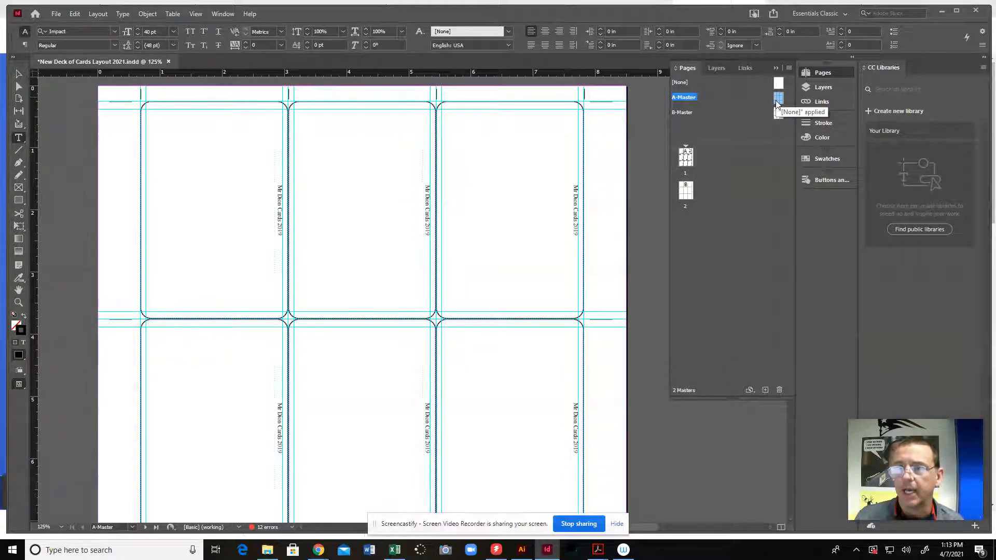
{"action": "double_click", "coordinate": [779, 114]}
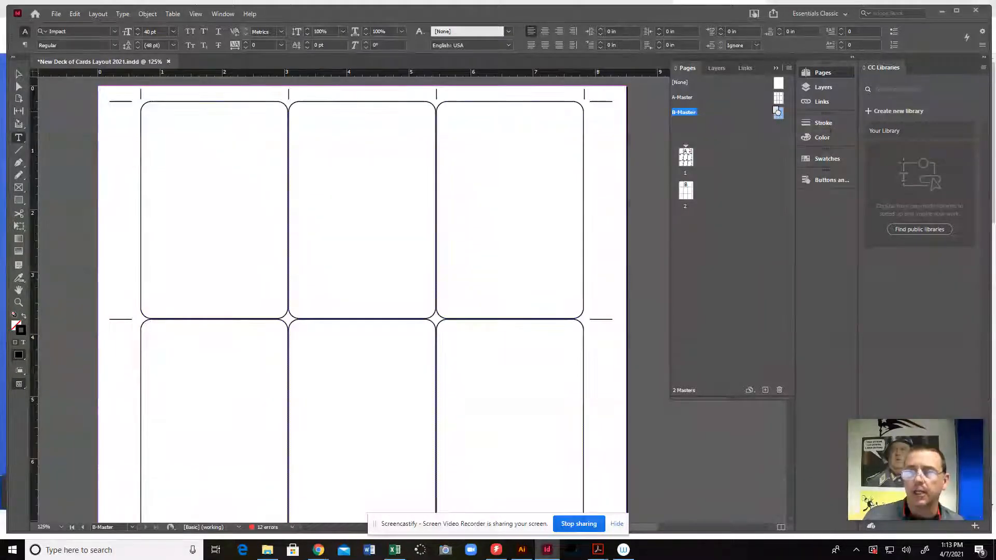
Open page 1, go back to A-Master, and return to page 1 to compare the page with its master
{"action": "left_click_drag", "start_coordinate": [753, 137], "coordinate": [691, 194]}
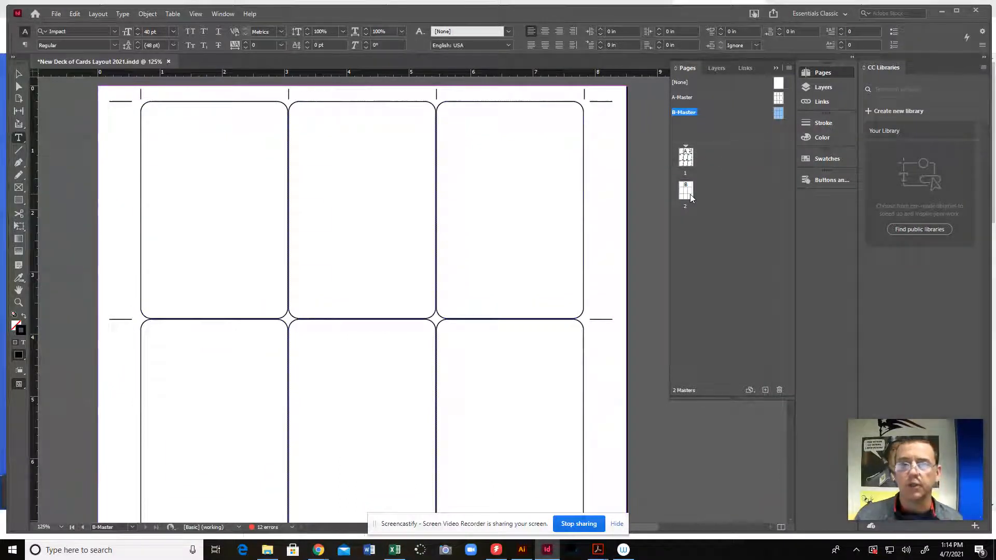
{"action": "left_click", "coordinate": [690, 155]}
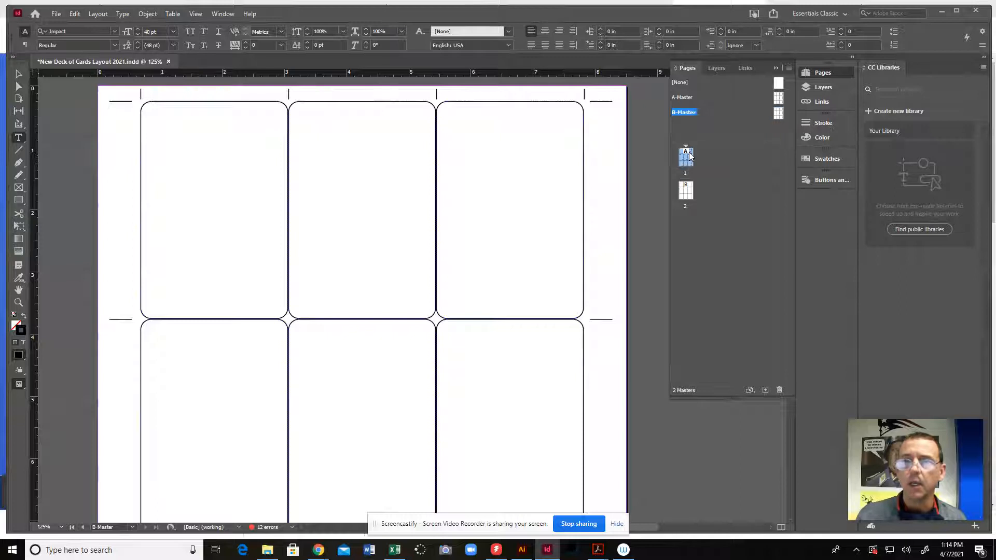
{"action": "double_click", "coordinate": [689, 159]}
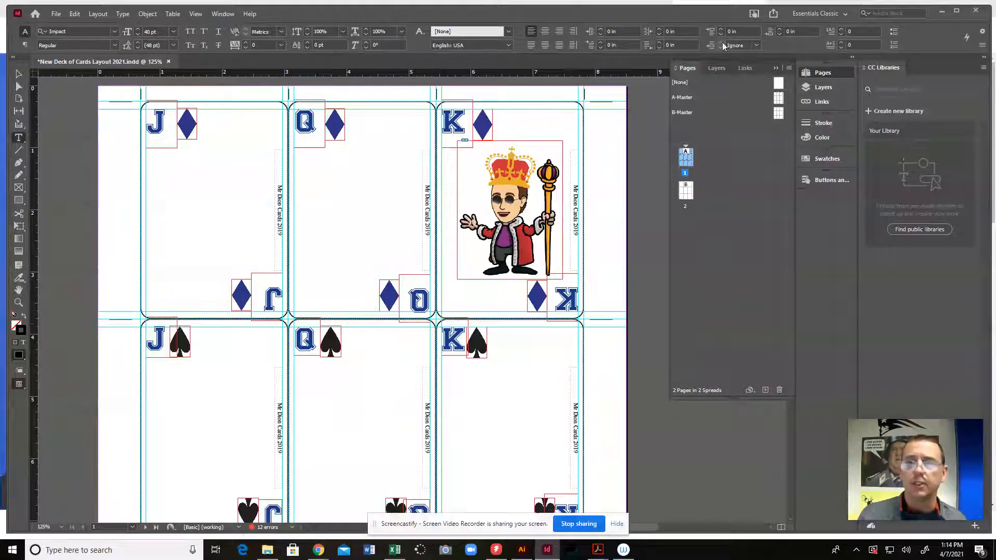
{"action": "double_click", "coordinate": [778, 98]}
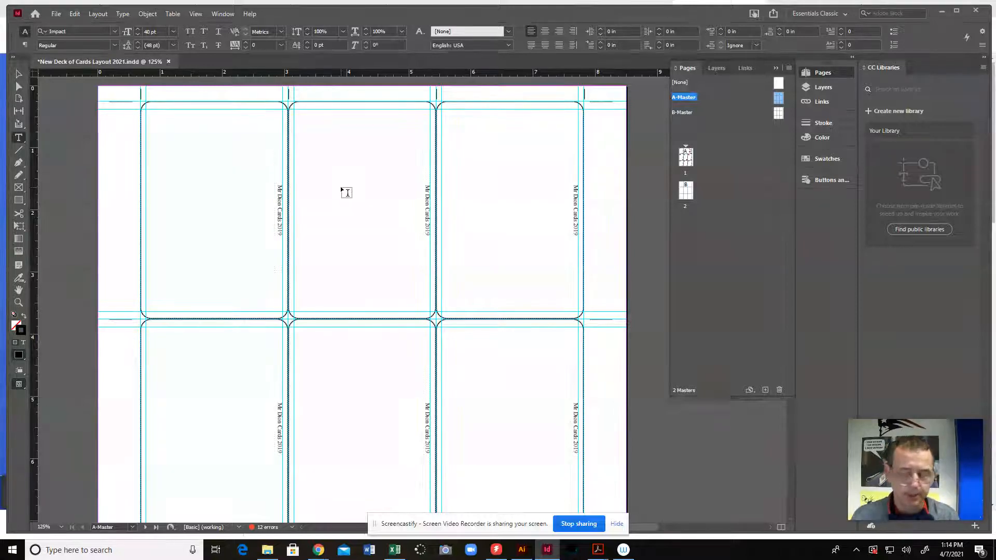
{"action": "double_click", "coordinate": [687, 163]}
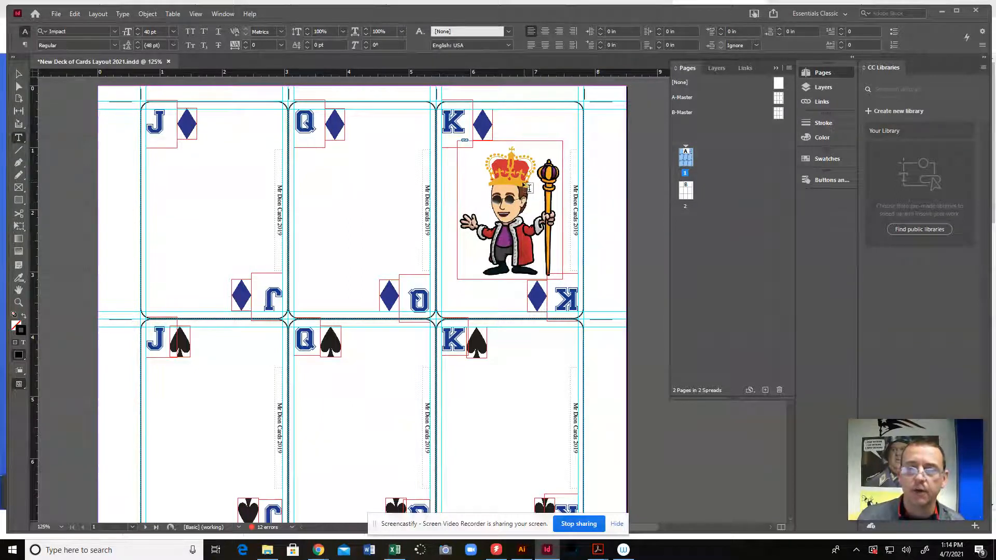
Select the diamond beside the upper Q with the Selection tool and look through the cards on page 1
{"action": "left_click", "coordinate": [18, 74]}
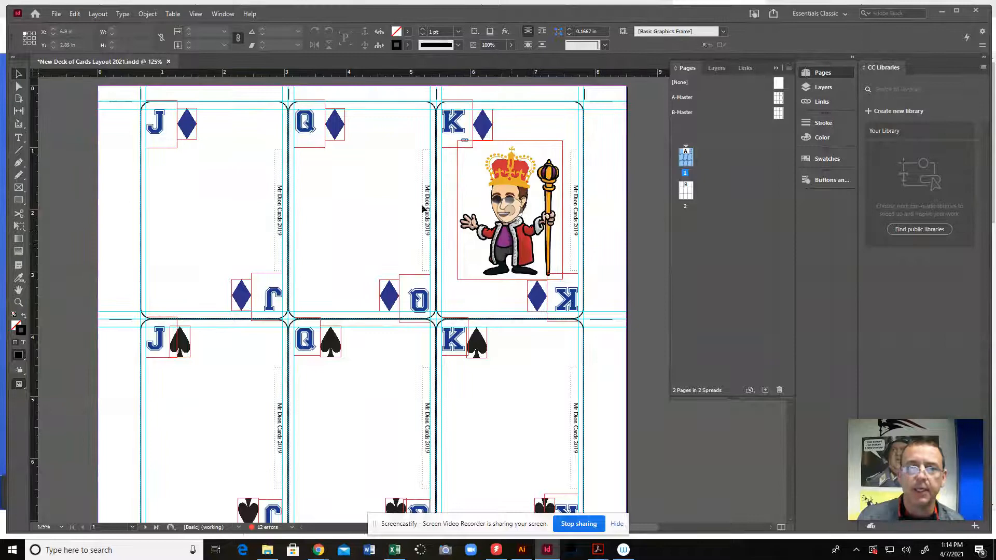
{"action": "left_click", "coordinate": [337, 137]}
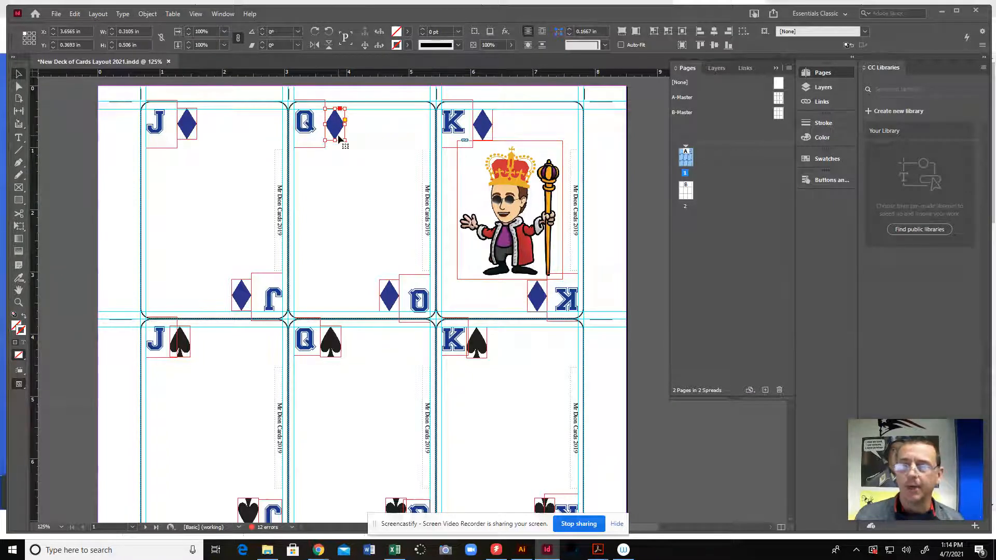
{"action": "scroll", "coordinate": [494, 378], "scroll_direction": "down", "scroll_amount": 5}
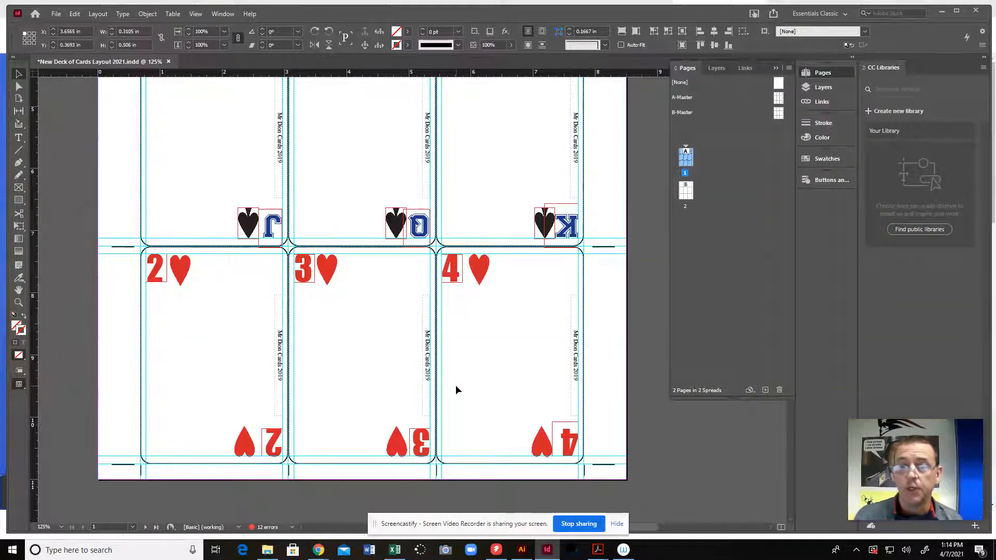
{"action": "scroll", "coordinate": [456, 385], "scroll_direction": "up", "scroll_amount": 10}
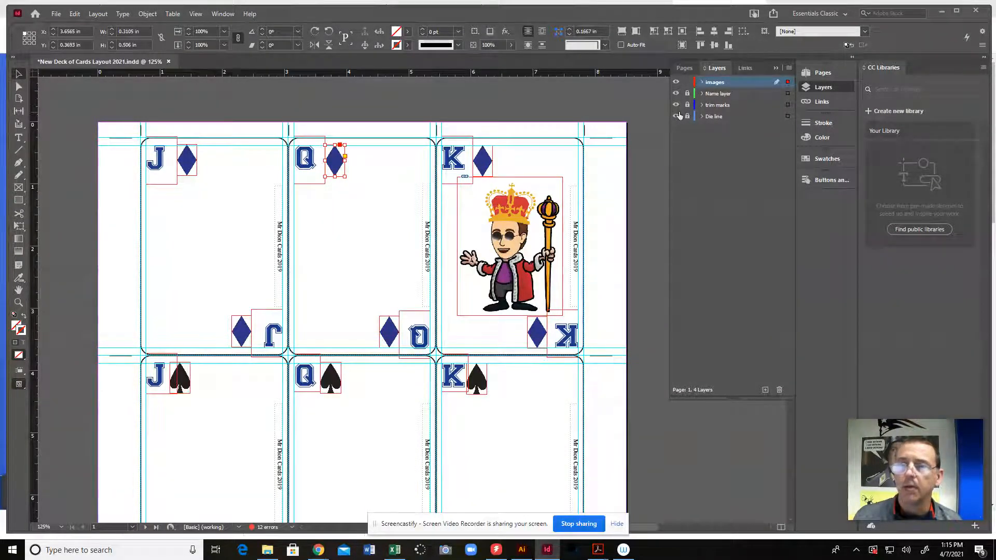
Hide and show the Name layer and the Images layer on page 1 to examine what each holds
{"action": "left_click", "coordinate": [676, 94]}
{"action": "left_click", "coordinate": [676, 94]}
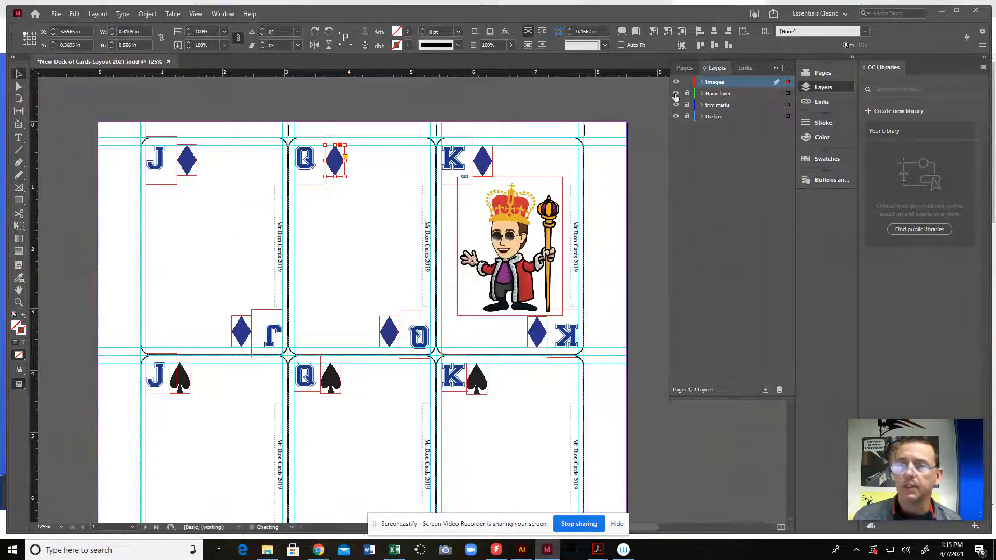
{"action": "left_click", "coordinate": [676, 82]}
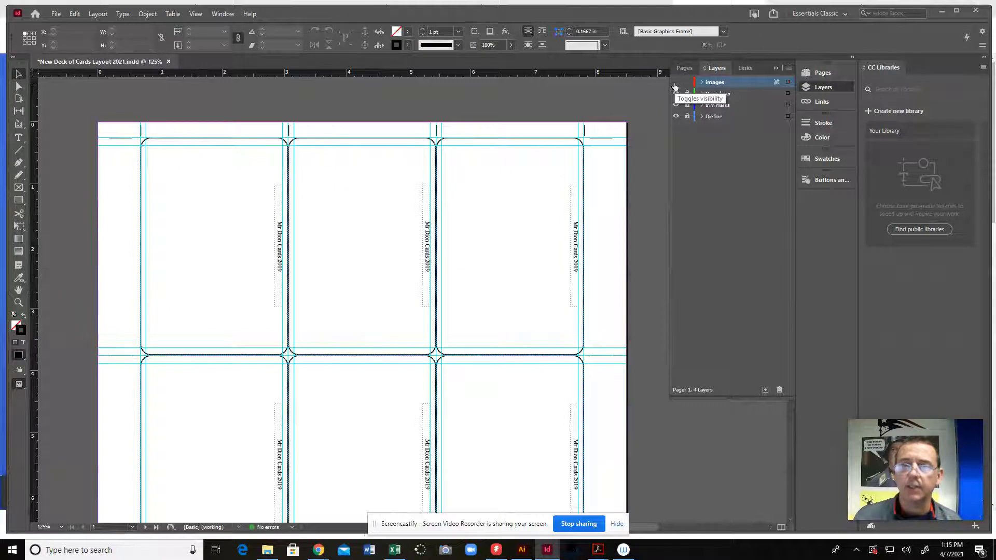
{"action": "left_click", "coordinate": [676, 83]}
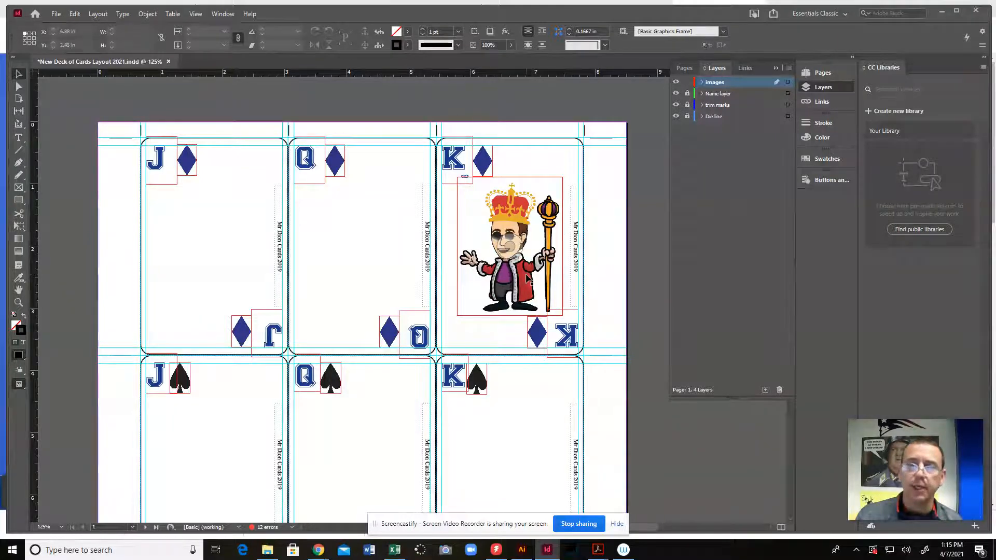
Put the text cursor in the upper K of the king of diamonds card and switch to the Typography workspace
{"action": "double_click", "coordinate": [466, 167]}
{"action": "double_click", "coordinate": [466, 167]}
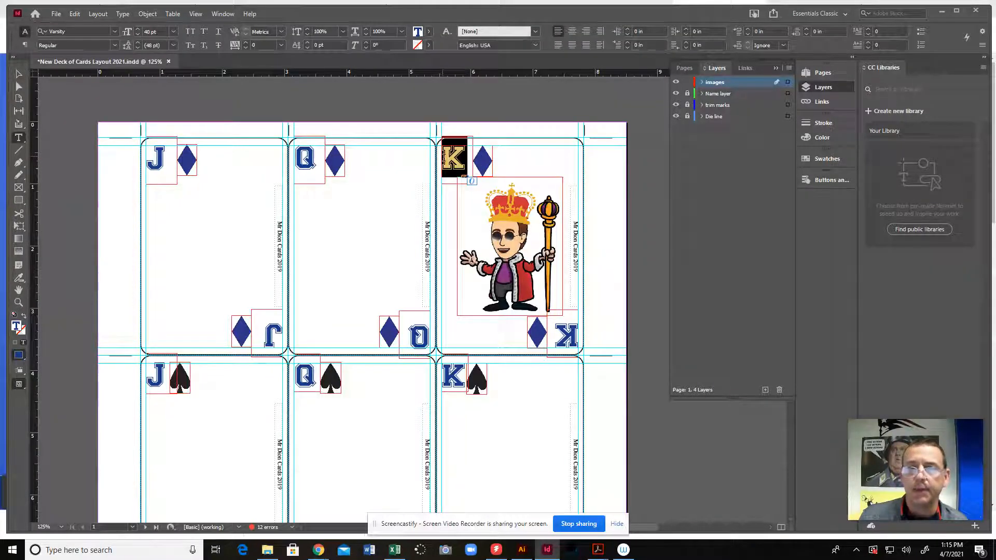
{"action": "left_click", "coordinate": [461, 164]}
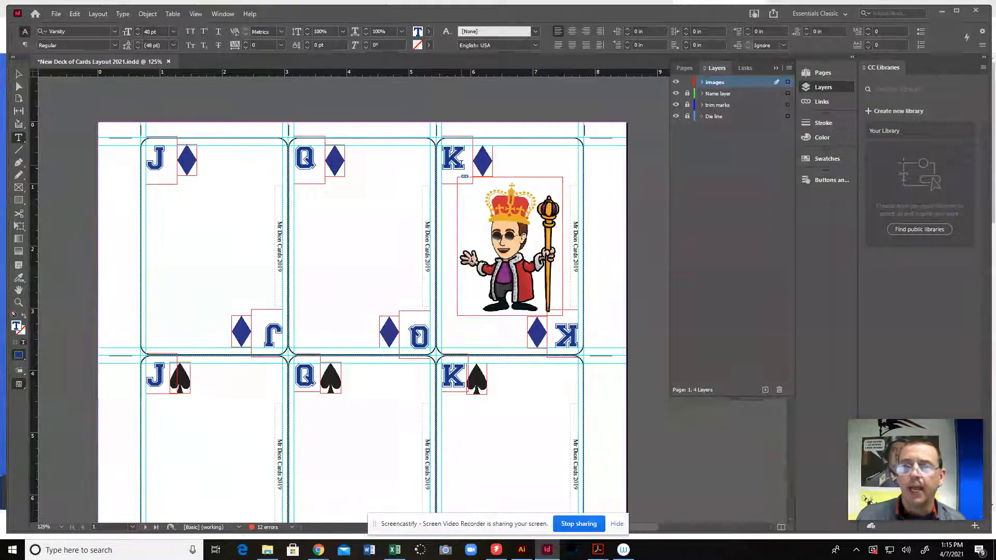
{"action": "left_click", "coordinate": [827, 16]}
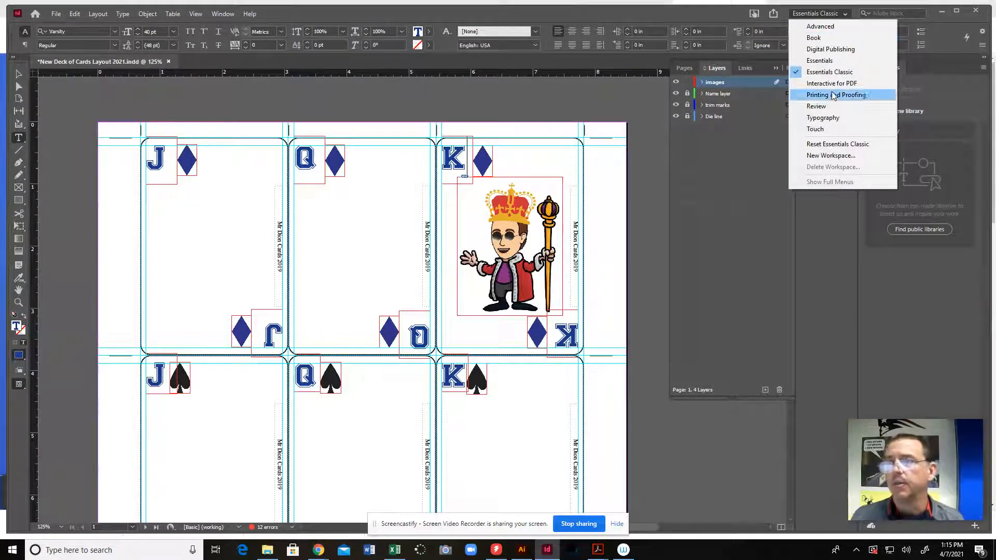
{"action": "left_click", "coordinate": [823, 118]}
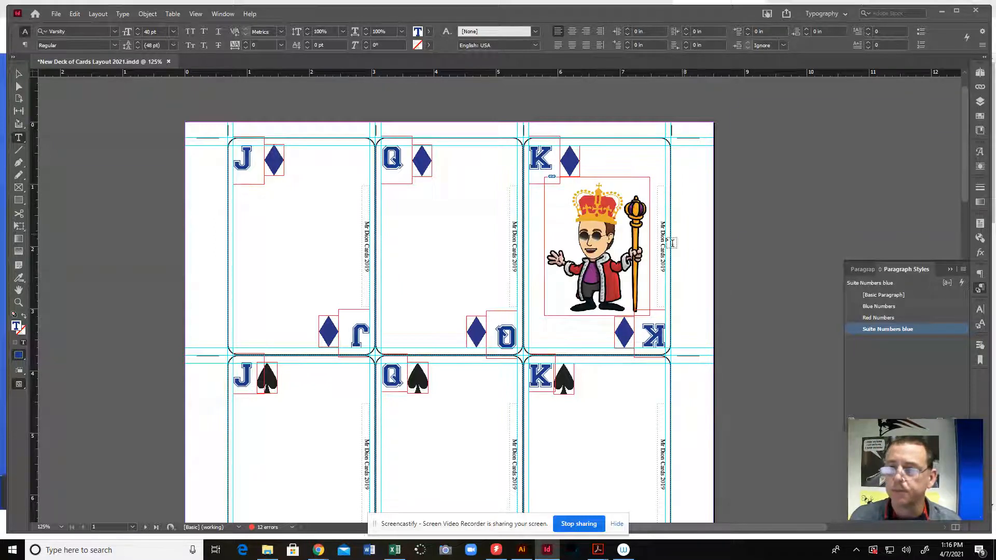
Select the upper 4 on the four of hearts card to check which paragraph style it uses
{"action": "scroll", "coordinate": [576, 342], "scroll_direction": "down", "scroll_amount": 5}
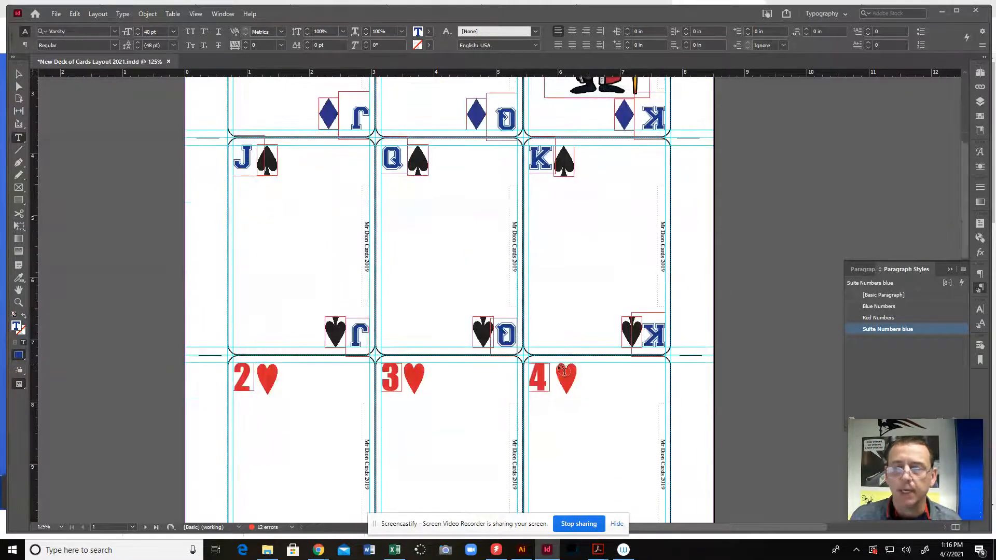
{"action": "double_click", "coordinate": [548, 370]}
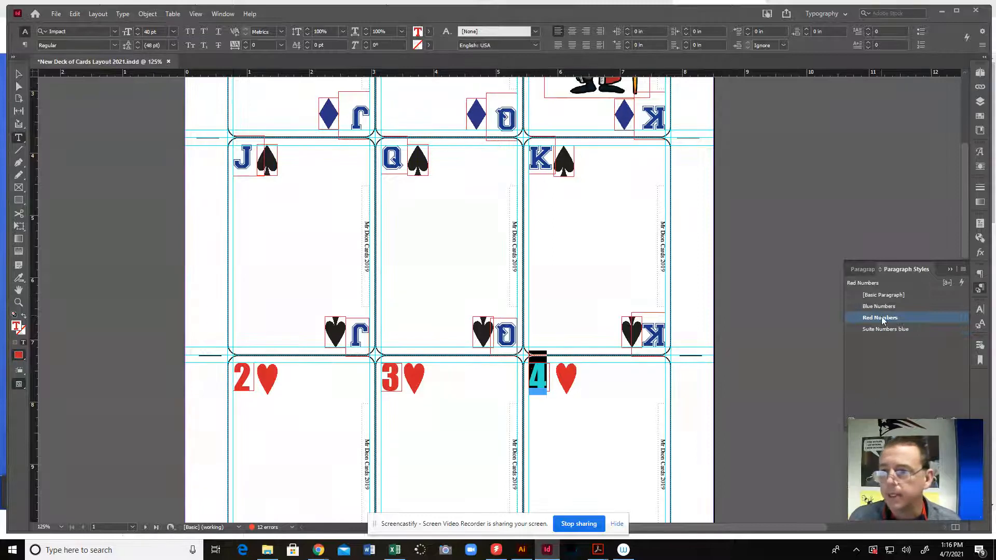
{"action": "scroll", "coordinate": [623, 352], "scroll_direction": "down", "scroll_amount": 4}
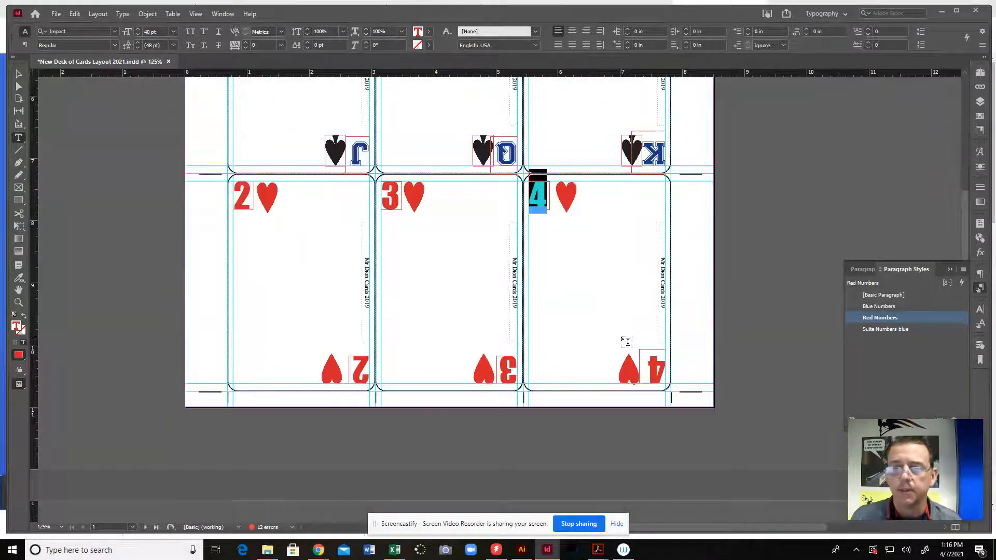
{"action": "scroll", "coordinate": [628, 296], "scroll_direction": "up", "scroll_amount": 2}
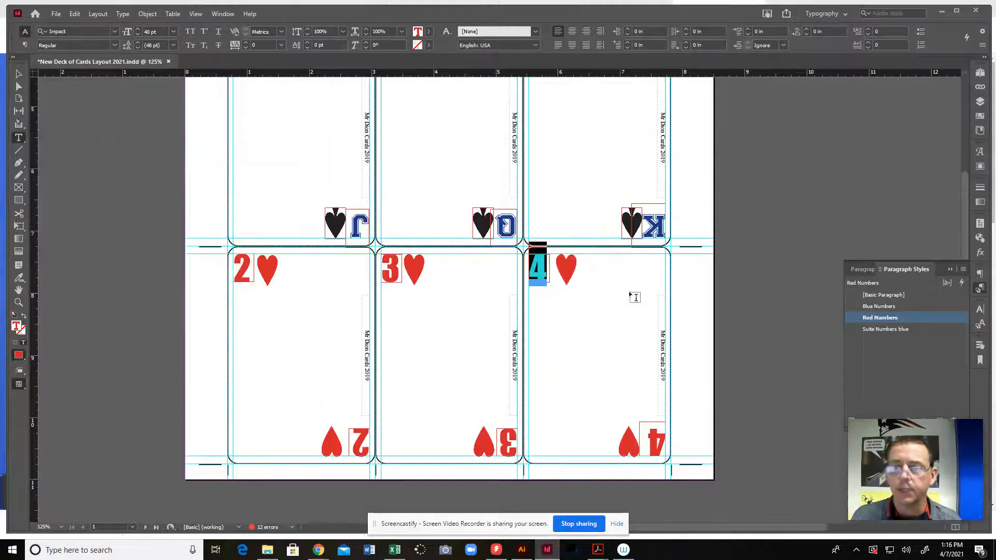
{"action": "scroll", "coordinate": [616, 277], "scroll_direction": "up", "scroll_amount": 4}
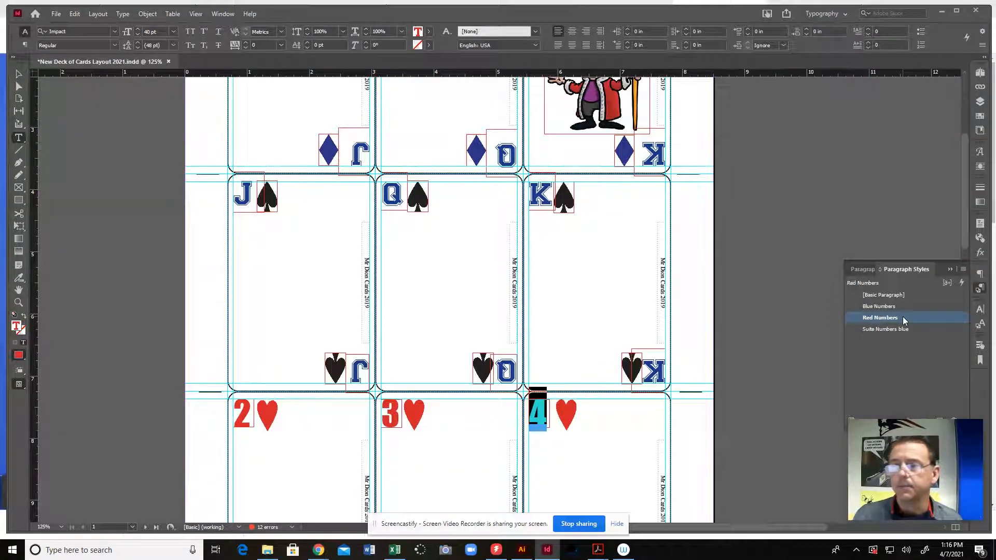
Open the Red Numbers paragraph style's basic character formats and try a font size of 35 pt
{"action": "left_click_drag", "start_coordinate": [995, 107], "coordinate": [238, 95]}
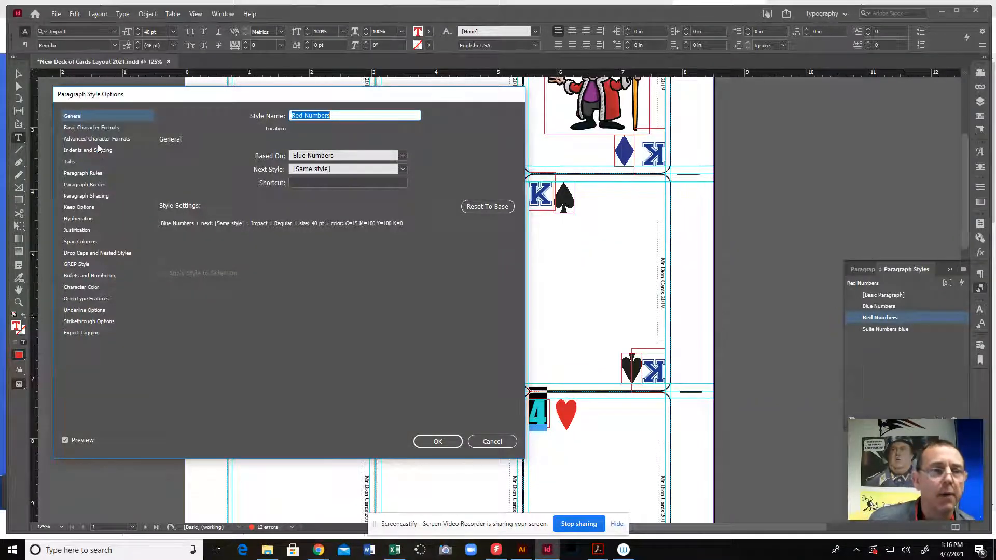
{"action": "left_click", "coordinate": [97, 127]}
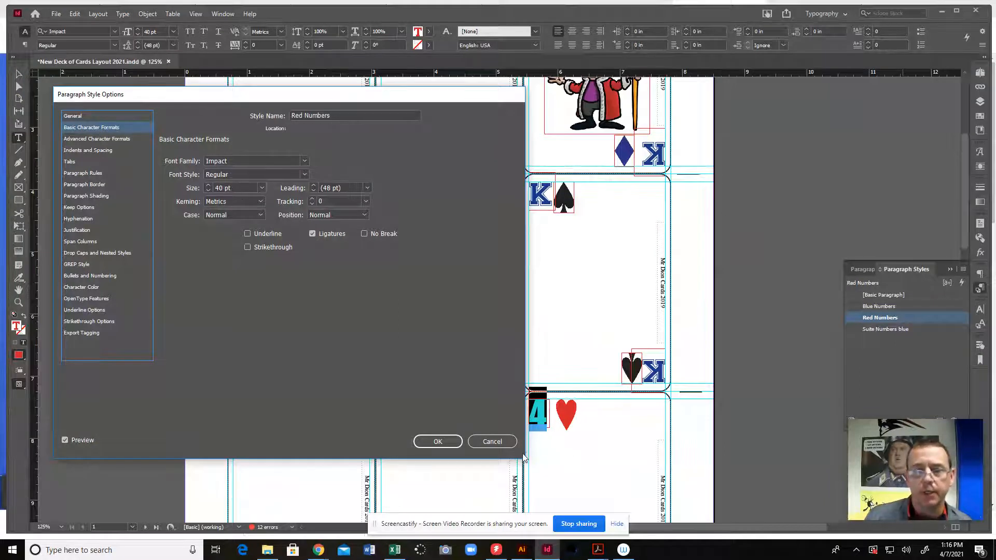
{"action": "left_click_drag", "start_coordinate": [346, 102], "coordinate": [765, 52]}
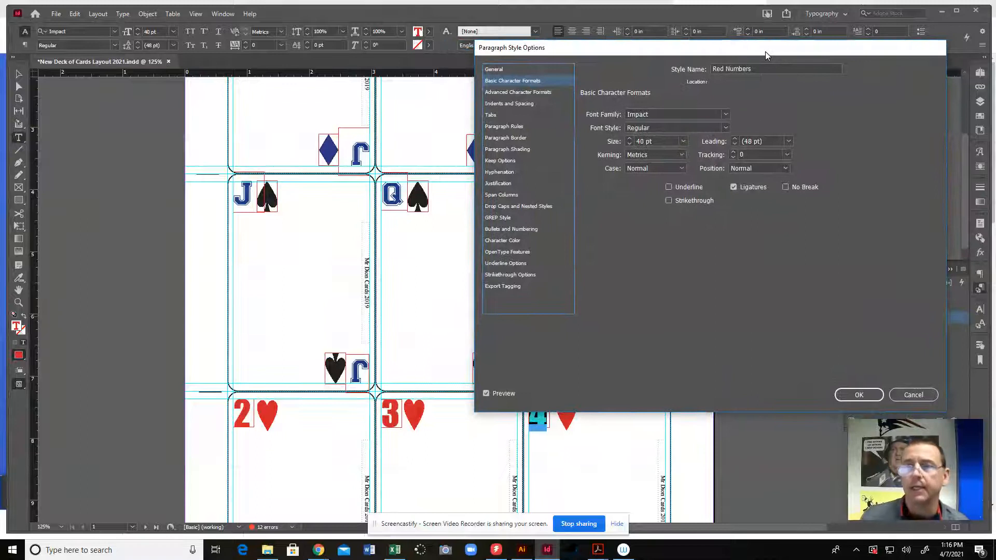
{"action": "left_click", "coordinate": [630, 144]}
{"action": "left_click", "coordinate": [630, 144]}
{"action": "left_click", "coordinate": [630, 145]}
{"action": "left_click", "coordinate": [630, 145]}
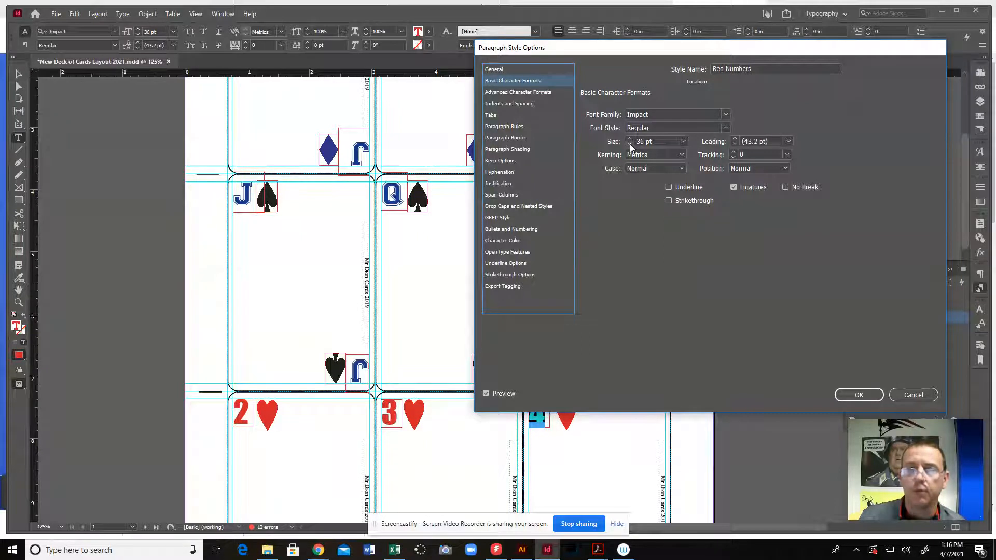
{"action": "left_click", "coordinate": [630, 144]}
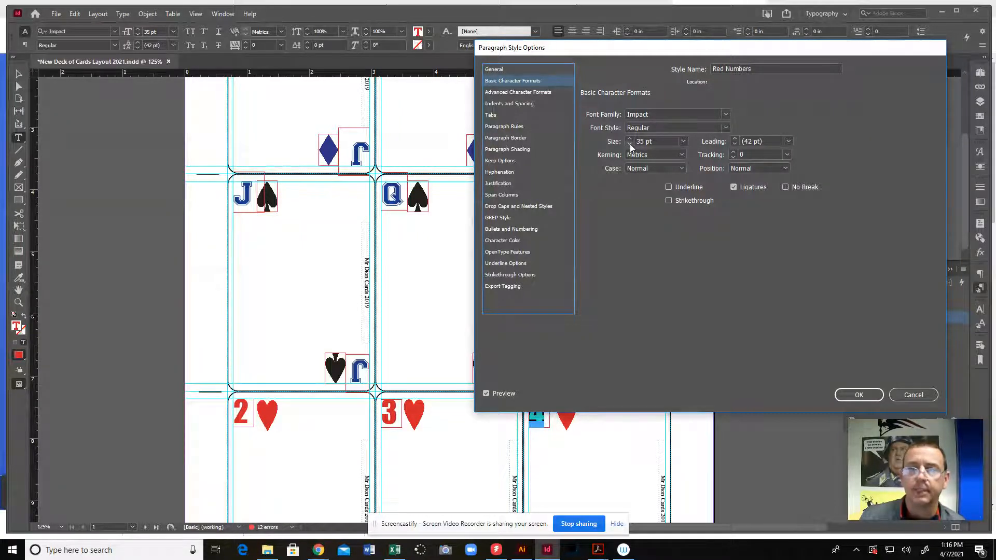
Set the Red Numbers style's font size back to 40 pt
{"action": "left_click", "coordinate": [630, 140]}
{"action": "left_click", "coordinate": [629, 139]}
{"action": "left_click", "coordinate": [630, 139]}
{"action": "left_click", "coordinate": [630, 139]}
{"action": "left_click", "coordinate": [630, 139]}
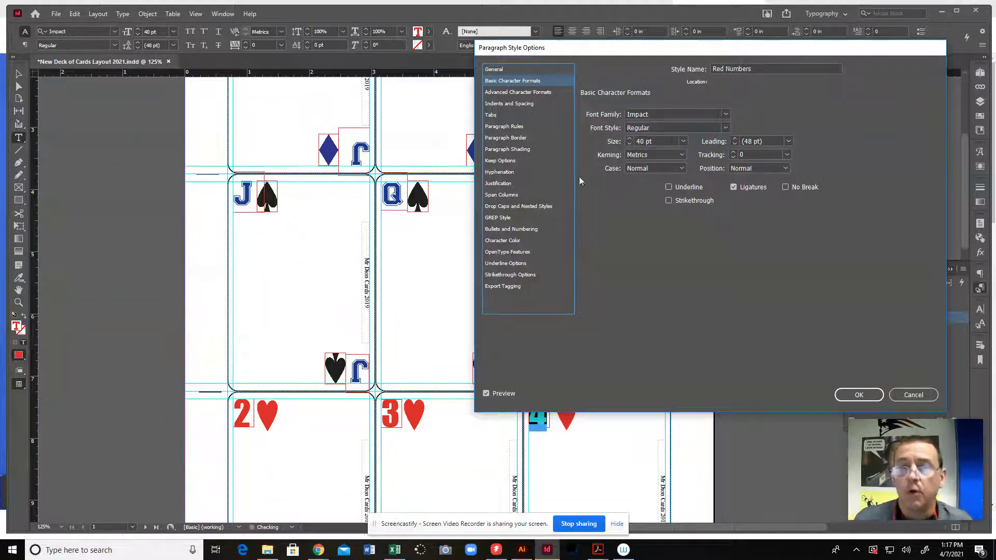
Try green C=75 M=5 Y=100 K=0 as the Red Numbers character color, restore red C=15 M=100 Y=100 K=0 and accept the style options
{"action": "left_click", "coordinate": [502, 242]}
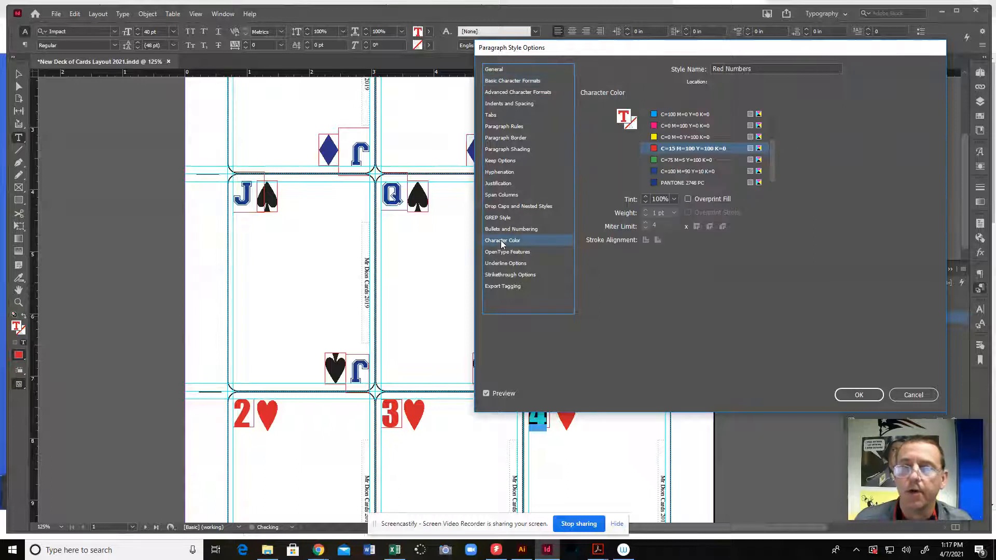
{"action": "left_click", "coordinate": [683, 159]}
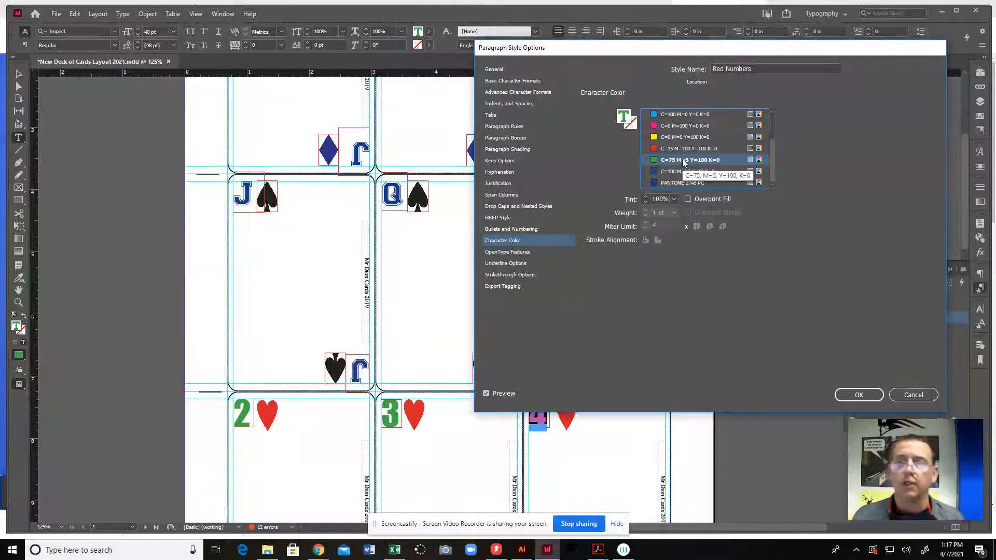
{"action": "left_click", "coordinate": [683, 148]}
{"action": "scroll", "coordinate": [684, 156], "scroll_direction": "up", "scroll_amount": 2}
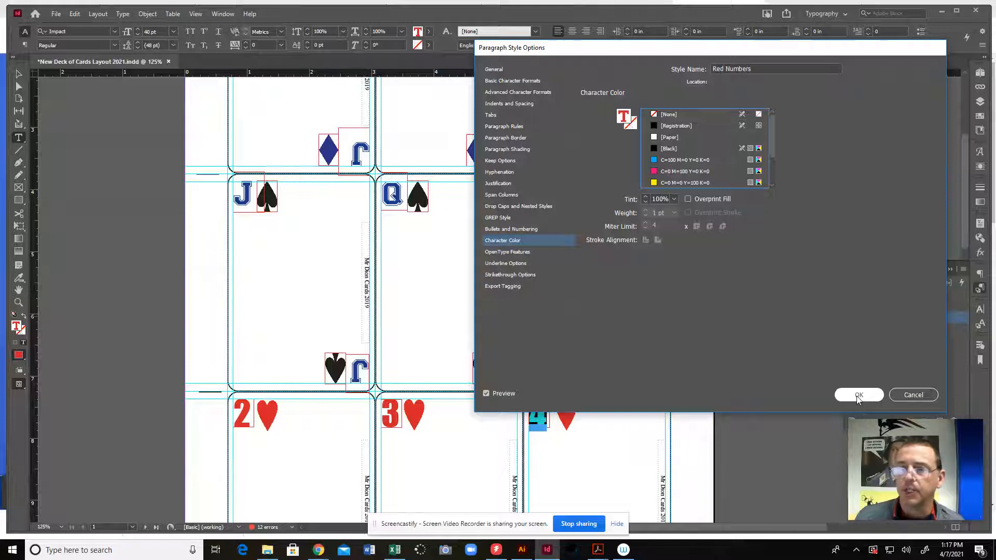
{"action": "left_click_drag", "start_coordinate": [826, 52], "coordinate": [557, 75]}
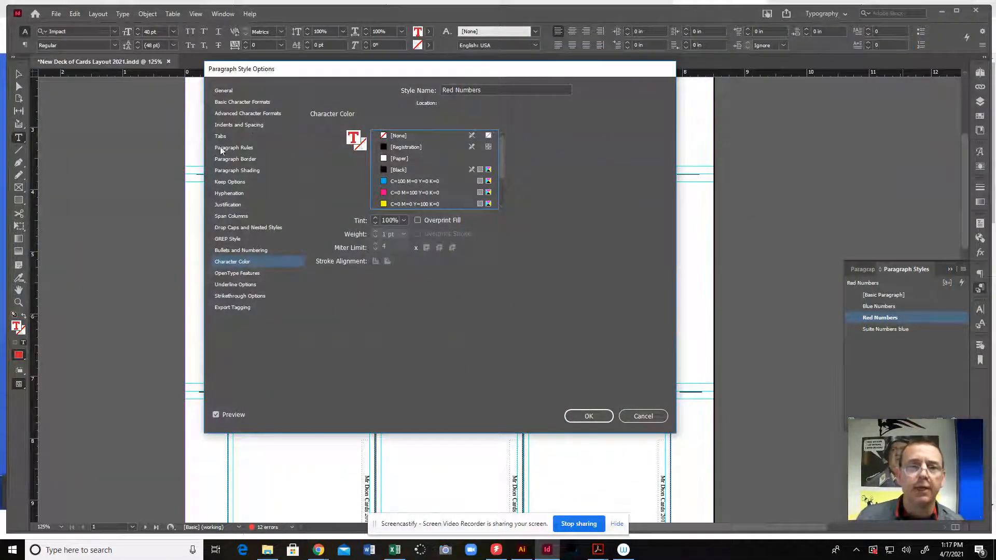
{"action": "left_click", "coordinate": [589, 416]}
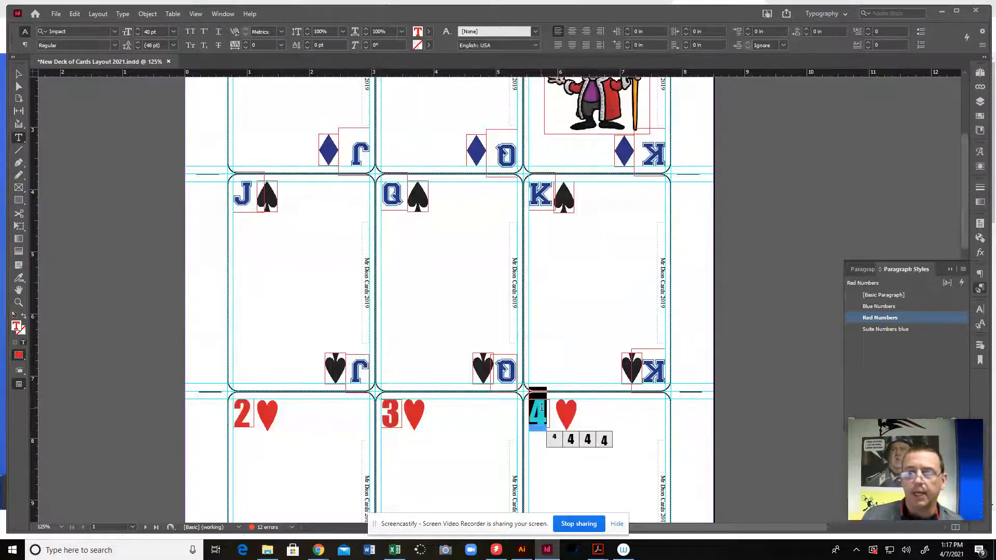
Put the text cursor after the upper 4 on the four of hearts card and apply the [Basic Paragraph] style to it
{"action": "left_click", "coordinate": [612, 432]}
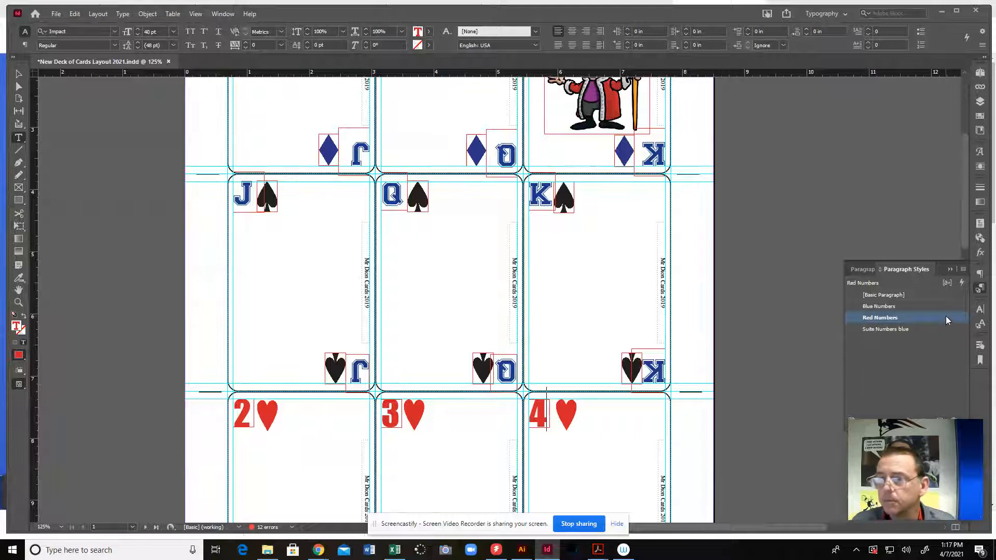
{"action": "left_click_drag", "start_coordinate": [948, 440], "coordinate": [934, 457]}
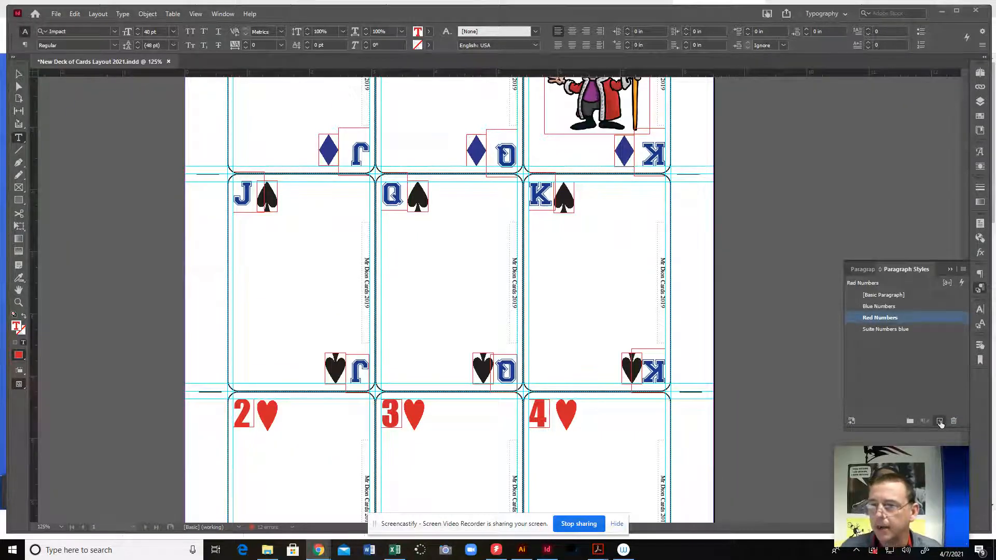
{"action": "left_click", "coordinate": [879, 329]}
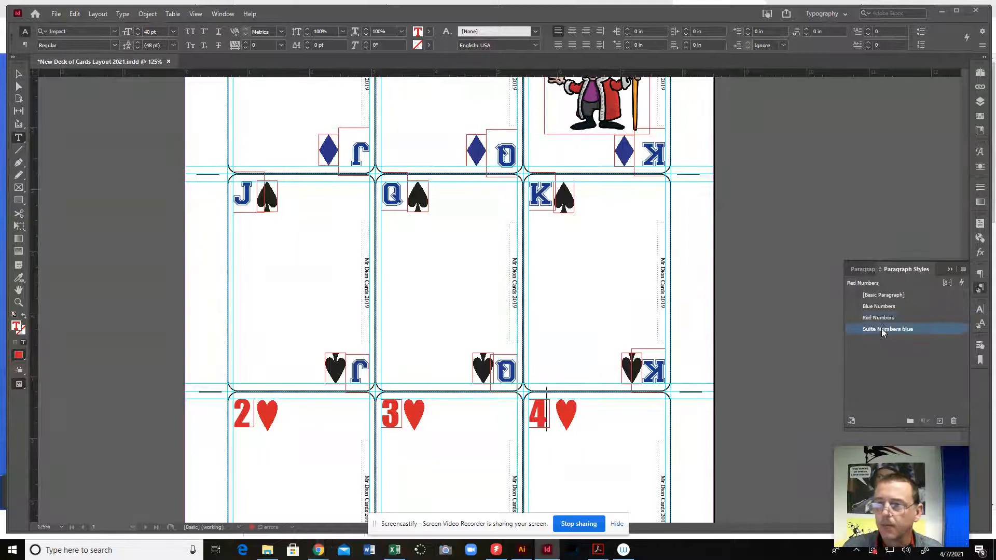
{"action": "left_click", "coordinate": [883, 295]}
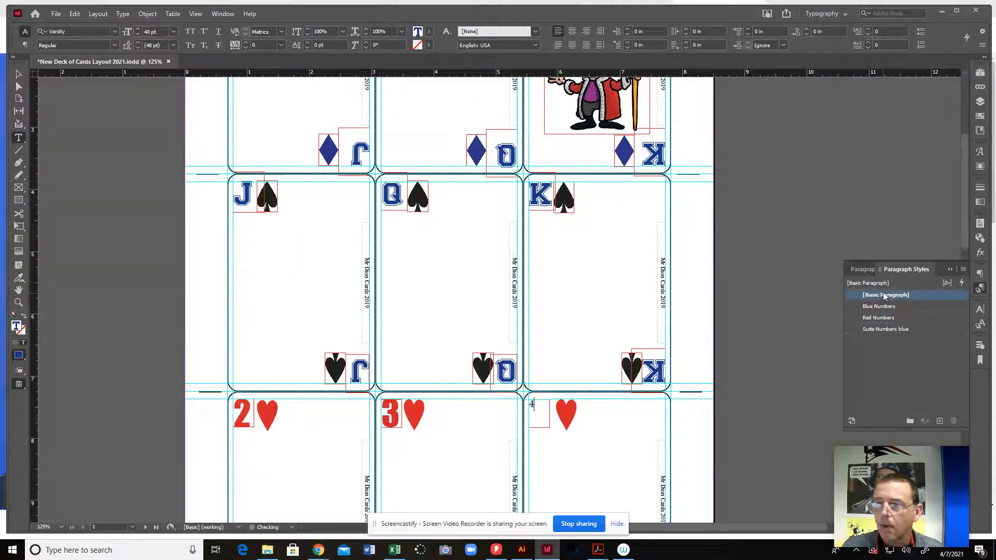
Create a new paragraph style, apply it to the 4 and name it Purple Numbers
{"action": "left_click", "coordinate": [940, 422]}
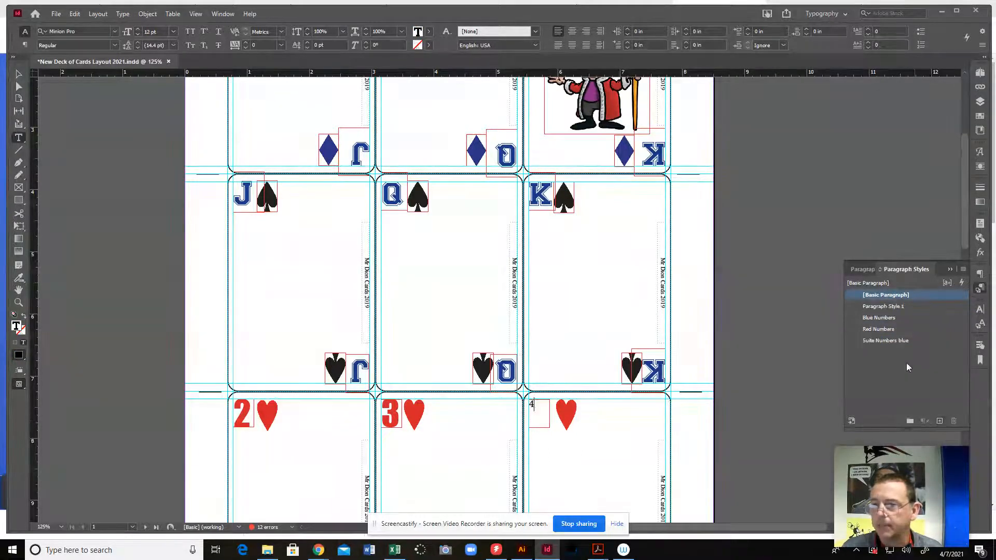
{"action": "left_click", "coordinate": [887, 308]}
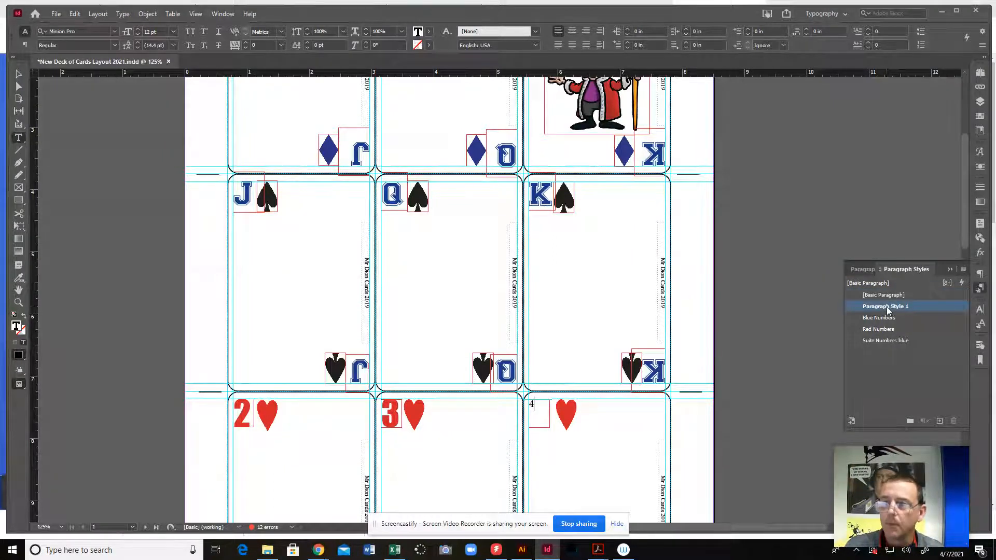
{"action": "double_click", "coordinate": [888, 307]}
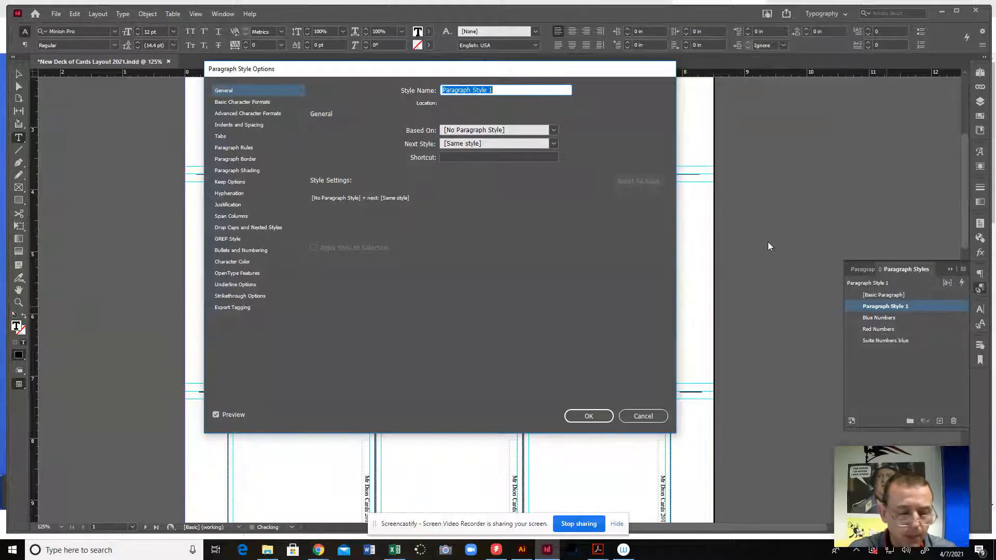
{"action": "type", "text": "Purple"}
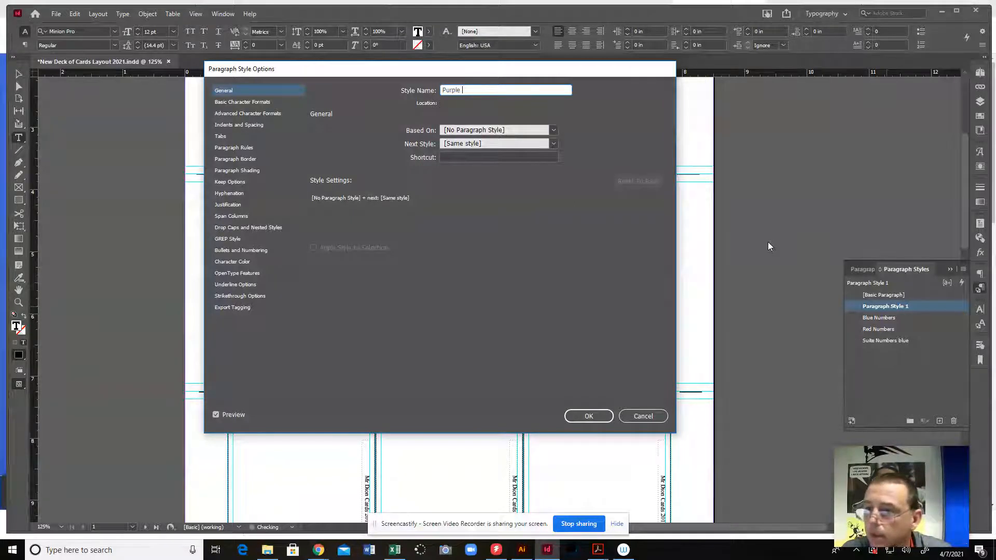
{"action": "type", "text": " Numbers"}
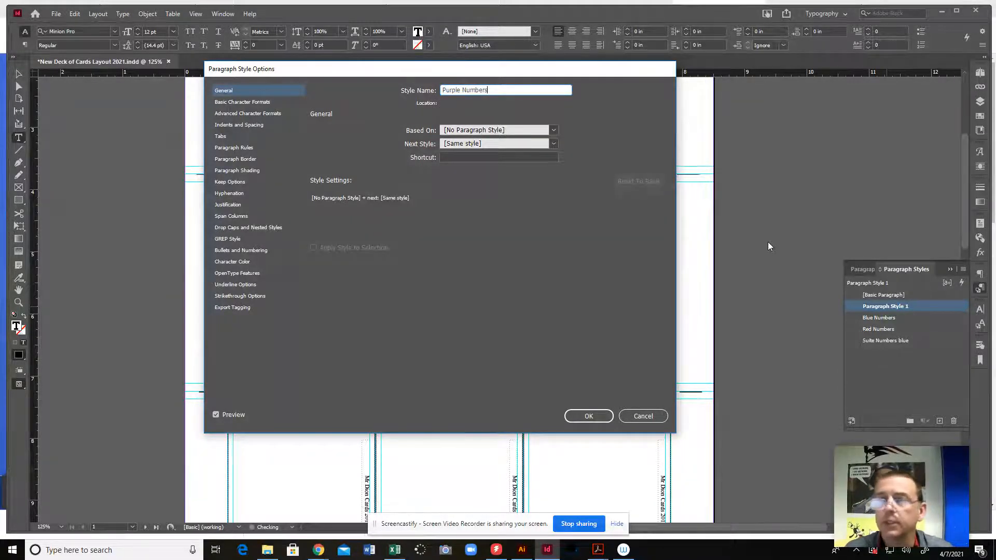
Set the Purple Numbers style's font family to Rockwell Extra Bold and its size to 20 pt
{"action": "left_click", "coordinate": [258, 102]}
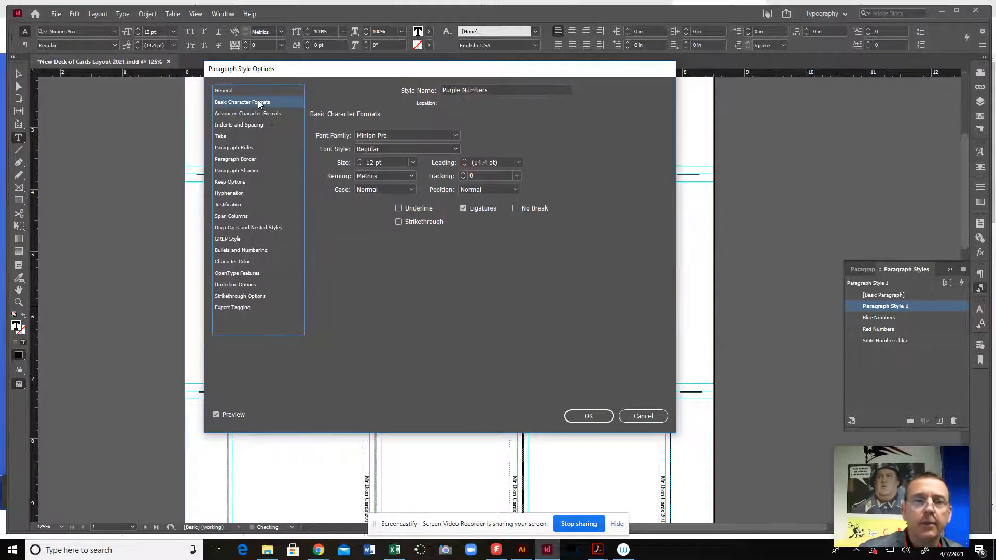
{"action": "left_click", "coordinate": [456, 137]}
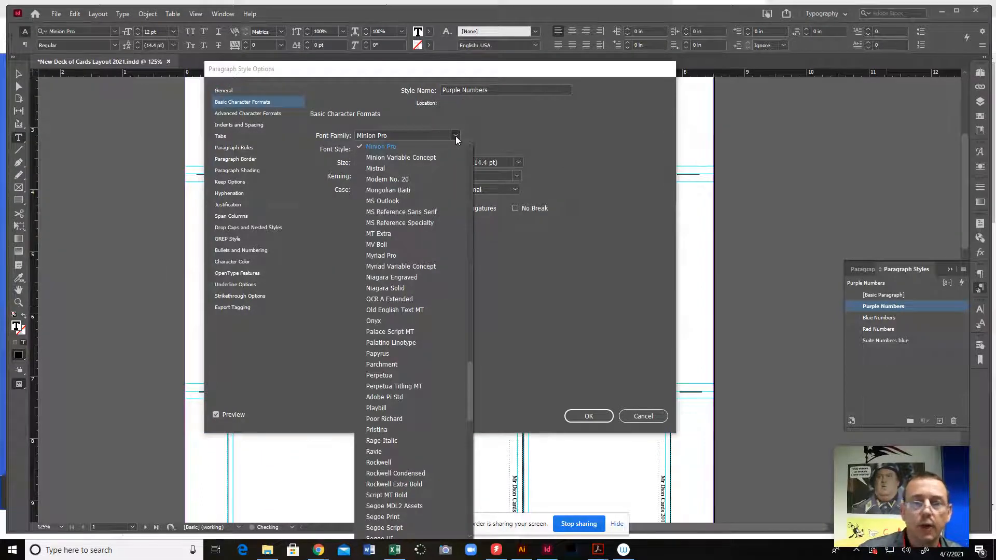
{"action": "left_click_drag", "start_coordinate": [469, 387], "coordinate": [470, 159]}
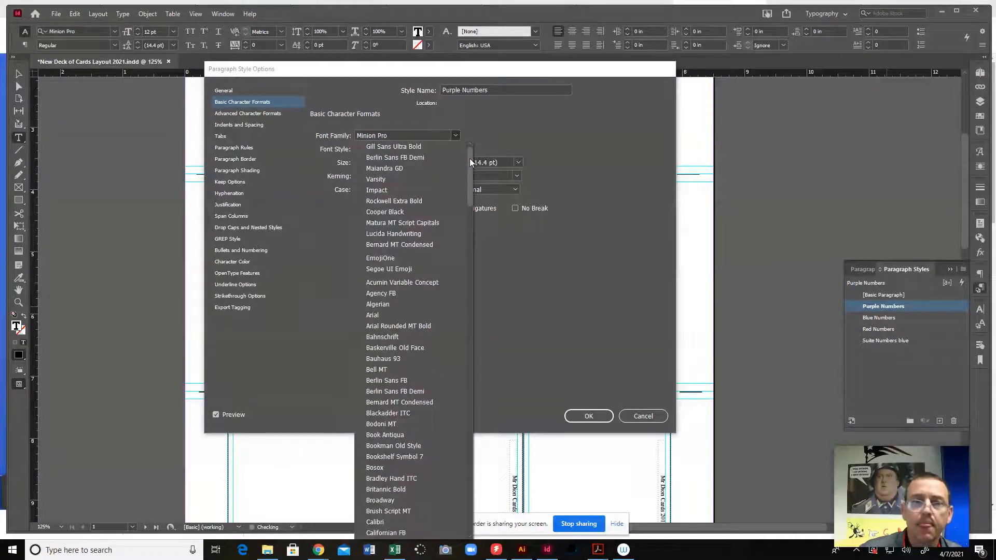
{"action": "left_click", "coordinate": [427, 202]}
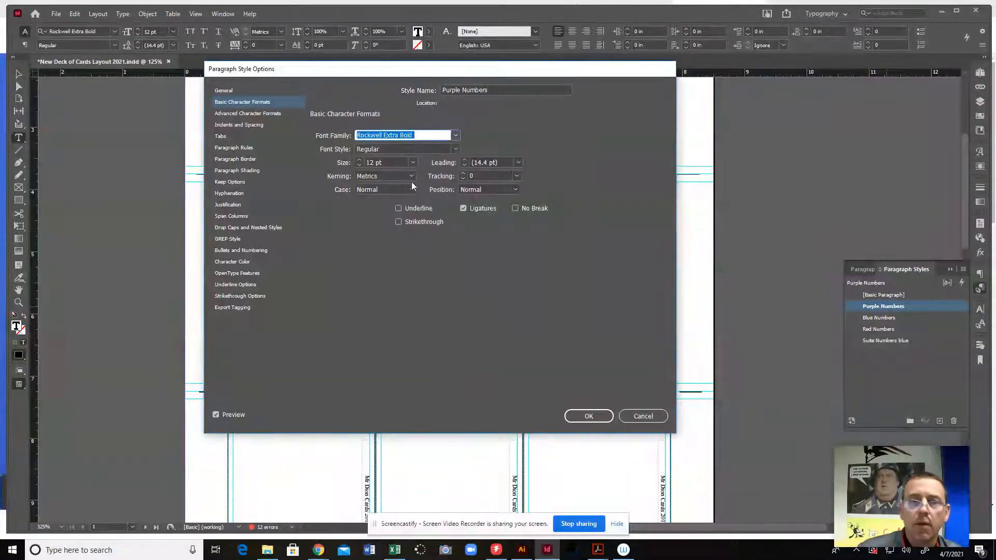
{"action": "left_click", "coordinate": [359, 161]}
{"action": "left_click", "coordinate": [359, 162]}
{"action": "left_click", "coordinate": [359, 161]}
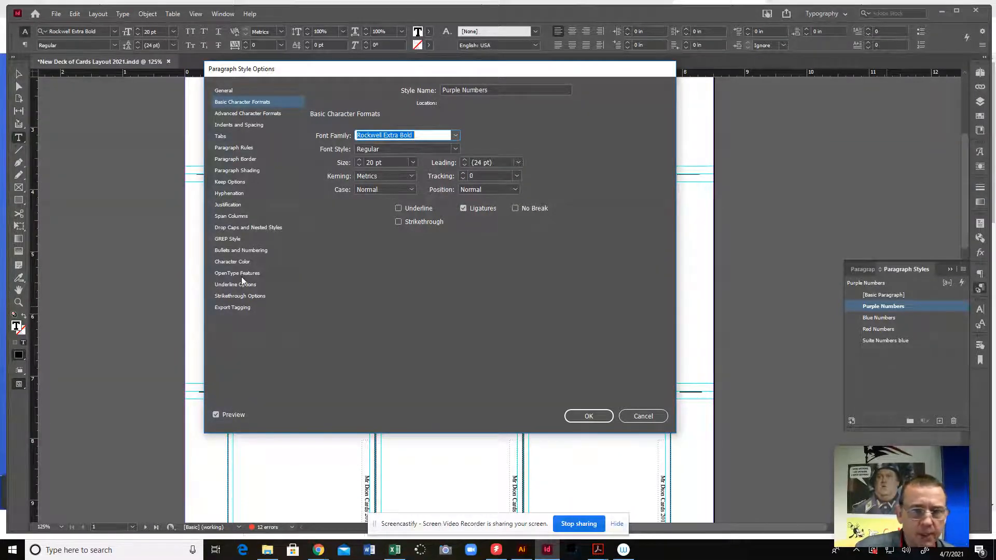
Set the Purple Numbers character color to PANTONE 2748 PC, look at the justification settings and accept the style options
{"action": "left_click", "coordinate": [247, 263]}
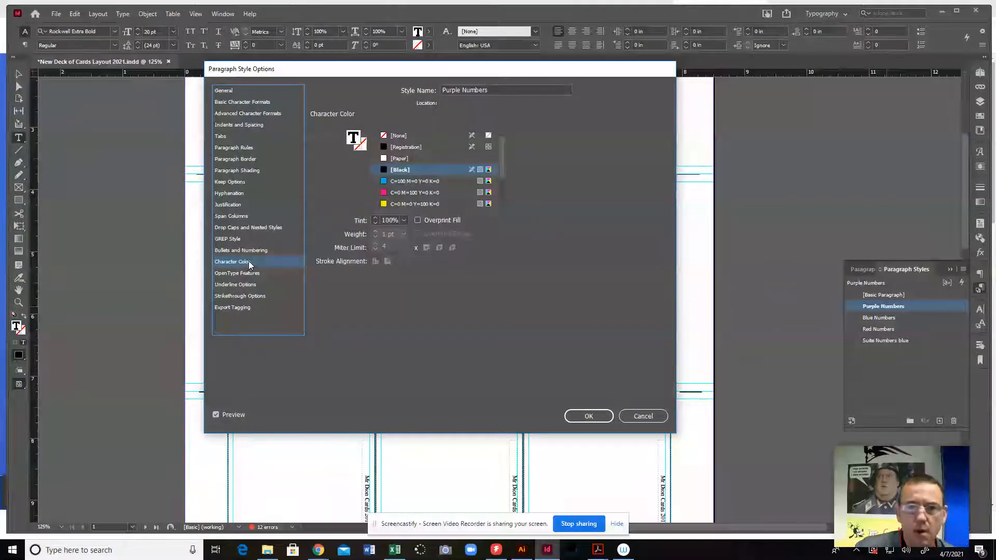
{"action": "left_click_drag", "start_coordinate": [501, 172], "coordinate": [504, 202]}
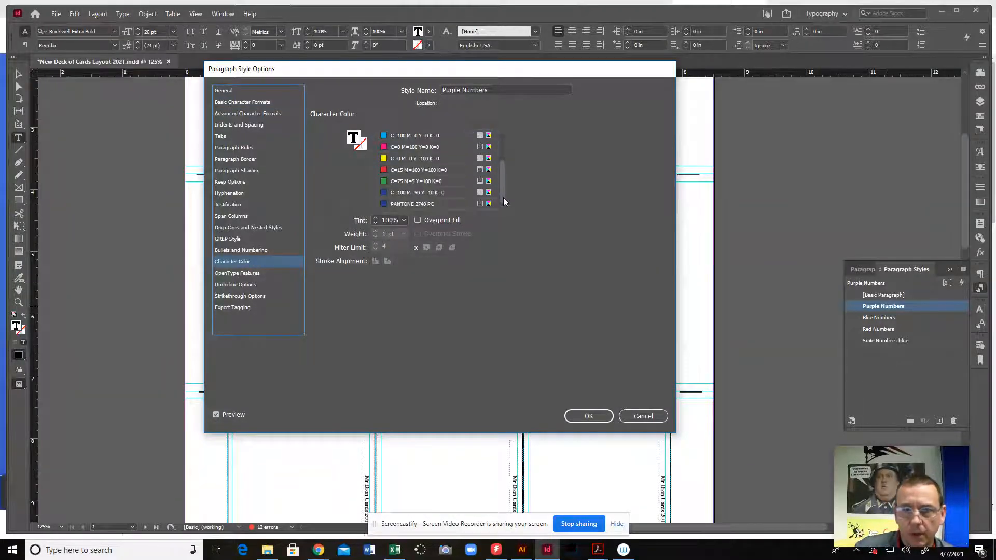
{"action": "left_click", "coordinate": [410, 204]}
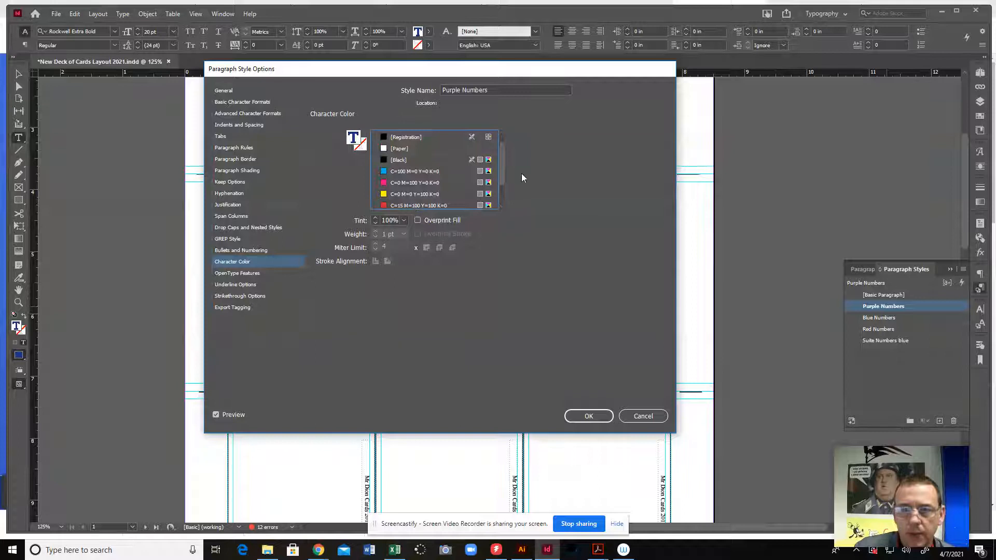
{"action": "left_click_drag", "start_coordinate": [502, 167], "coordinate": [503, 204]}
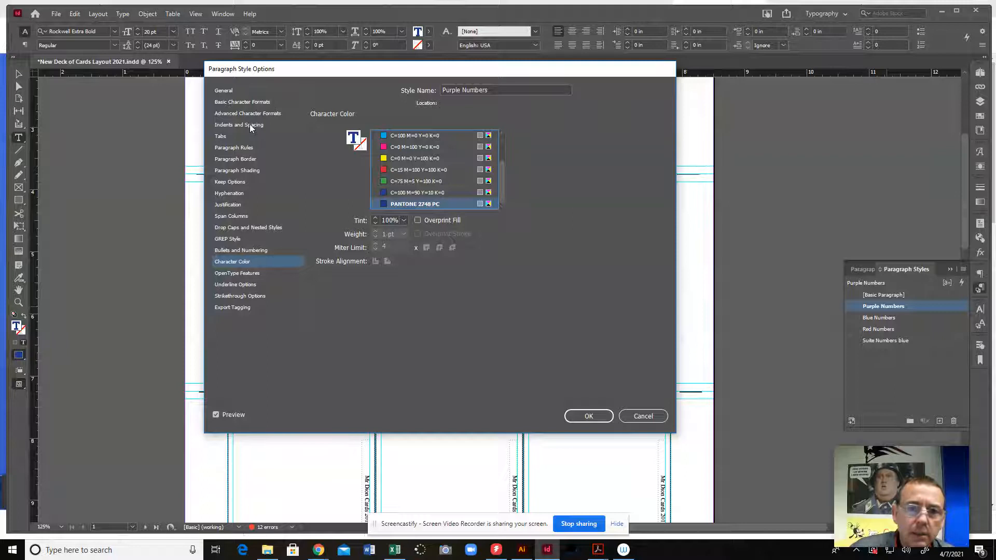
{"action": "left_click", "coordinate": [238, 207]}
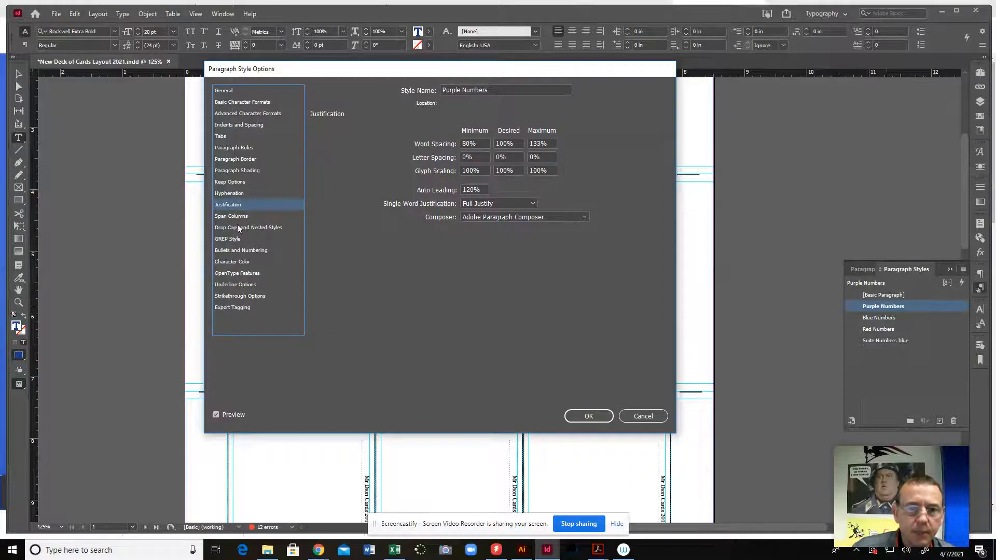
{"action": "left_click", "coordinate": [589, 417]}
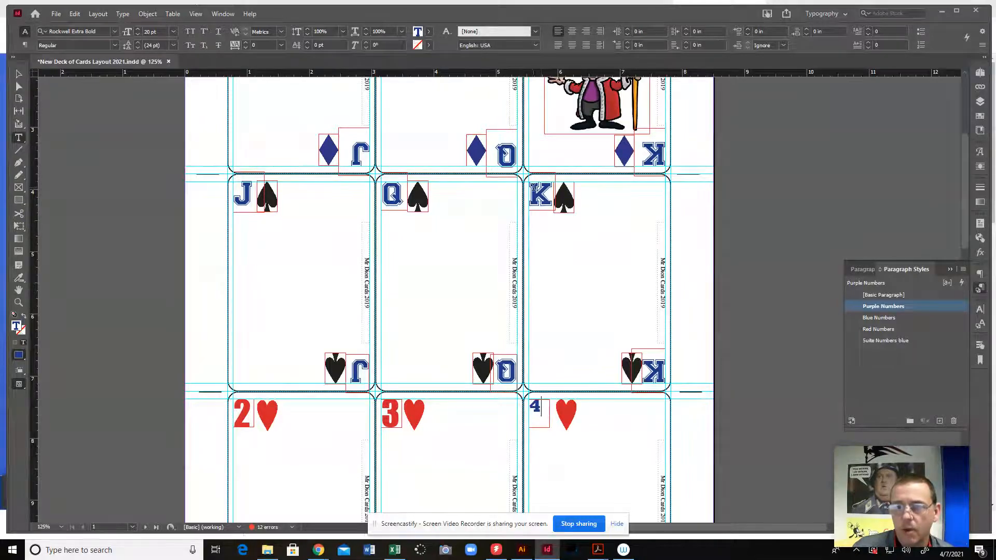
Try the Purple Numbers paragraph style on the upper K of the king of spades card
{"action": "left_click", "coordinate": [550, 193]}
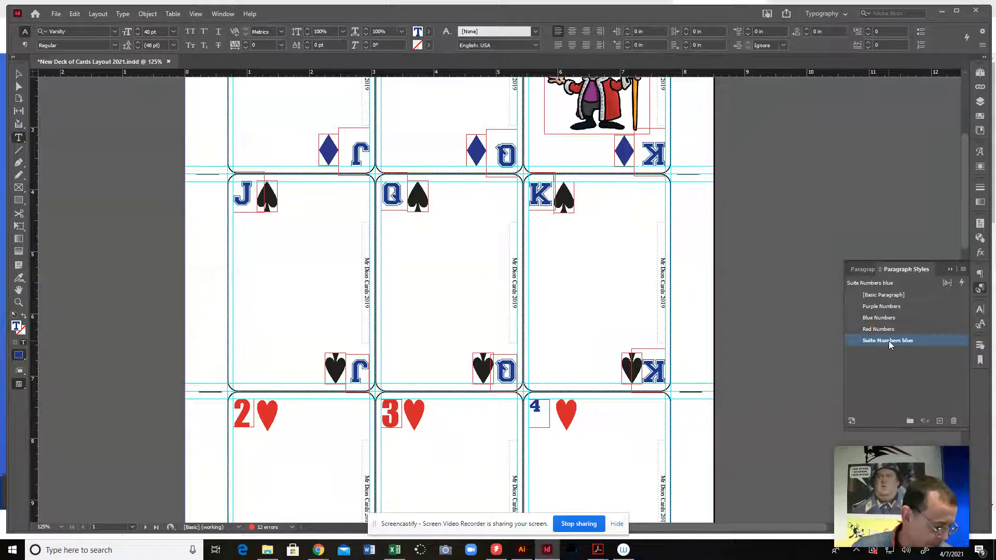
{"action": "left_click_drag", "start_coordinate": [553, 193], "coordinate": [534, 198]}
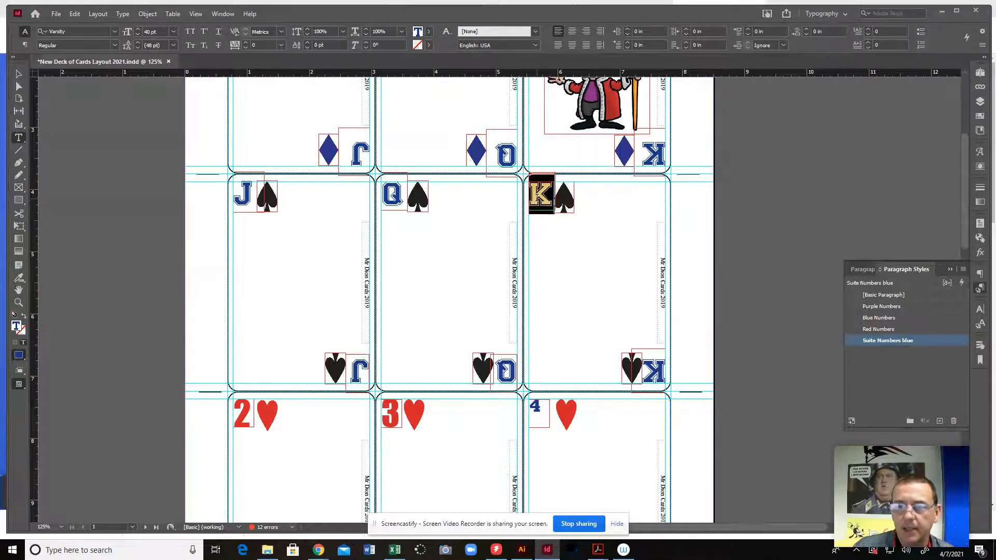
{"action": "left_click", "coordinate": [889, 307]}
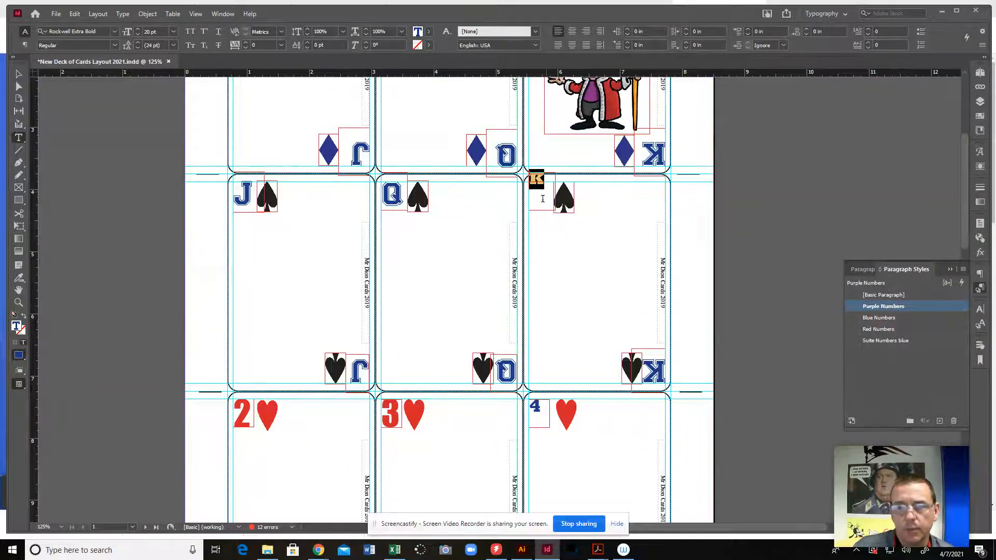
{"action": "left_click", "coordinate": [399, 195]}
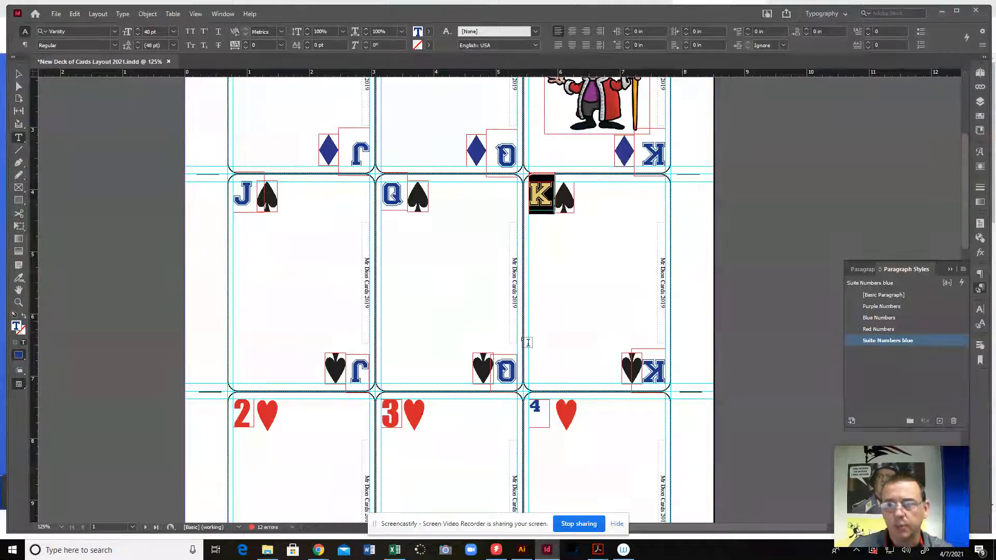
Apply the Red Numbers paragraph style to the 4 on the four of hearts card
{"action": "left_click", "coordinate": [399, 200]}
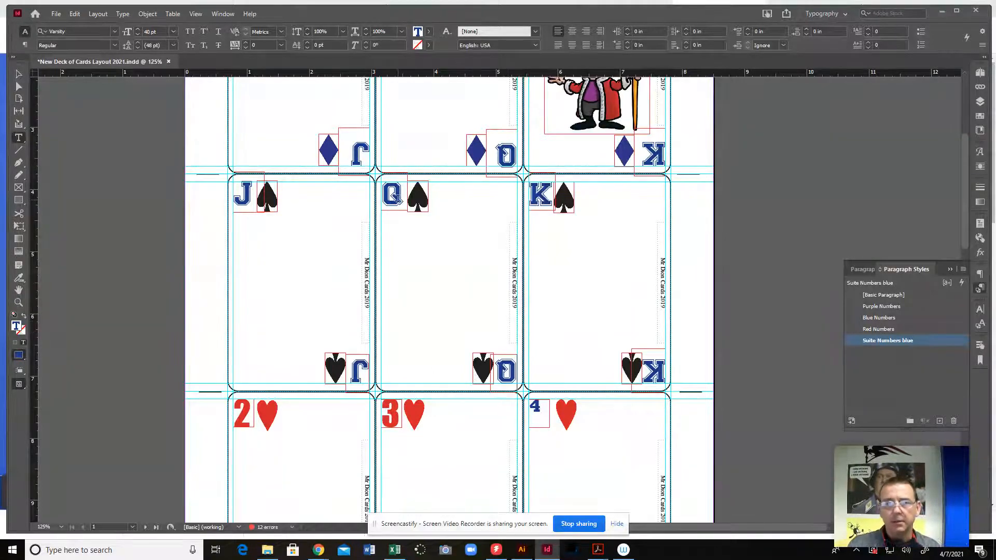
{"action": "left_click", "coordinate": [543, 406]}
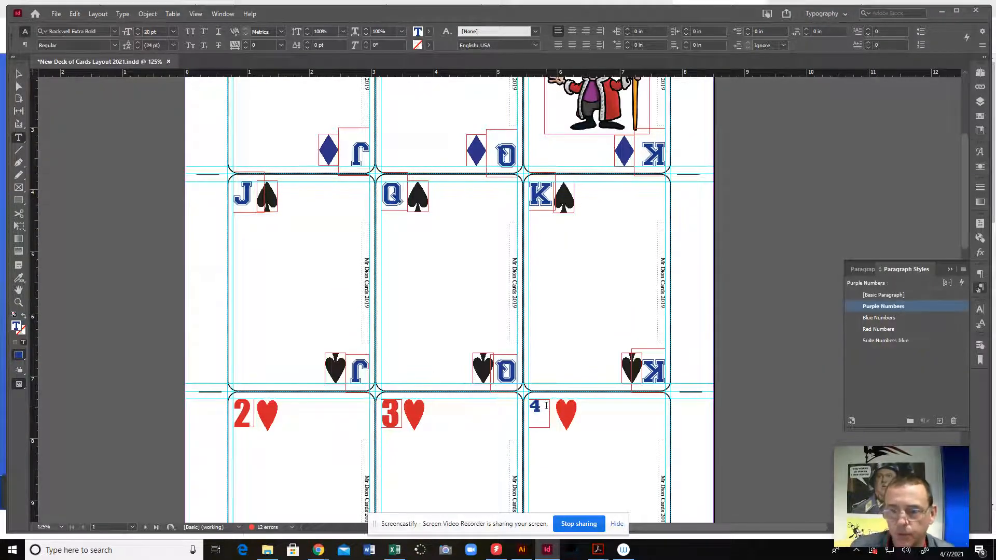
{"action": "left_click_drag", "start_coordinate": [545, 406], "coordinate": [527, 405]}
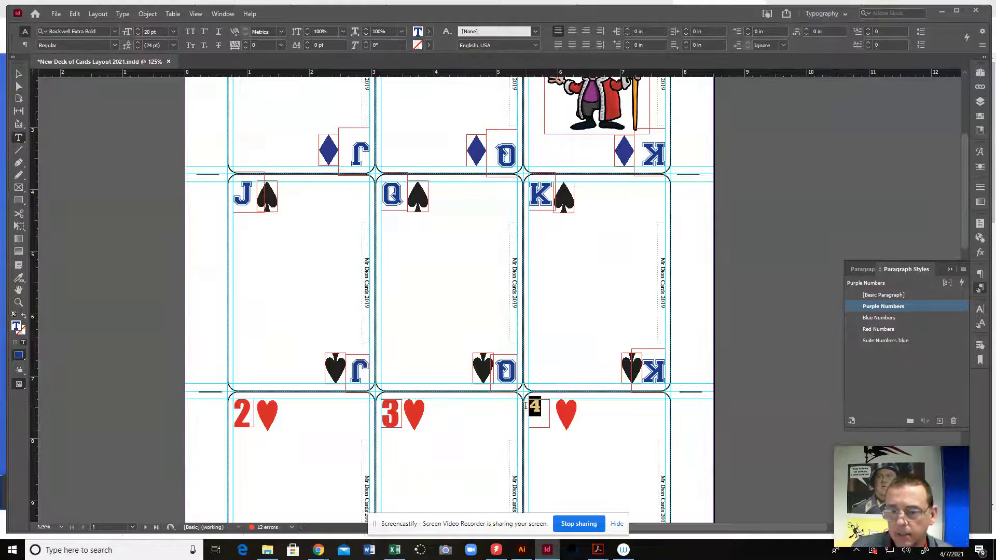
{"action": "left_click", "coordinate": [884, 330]}
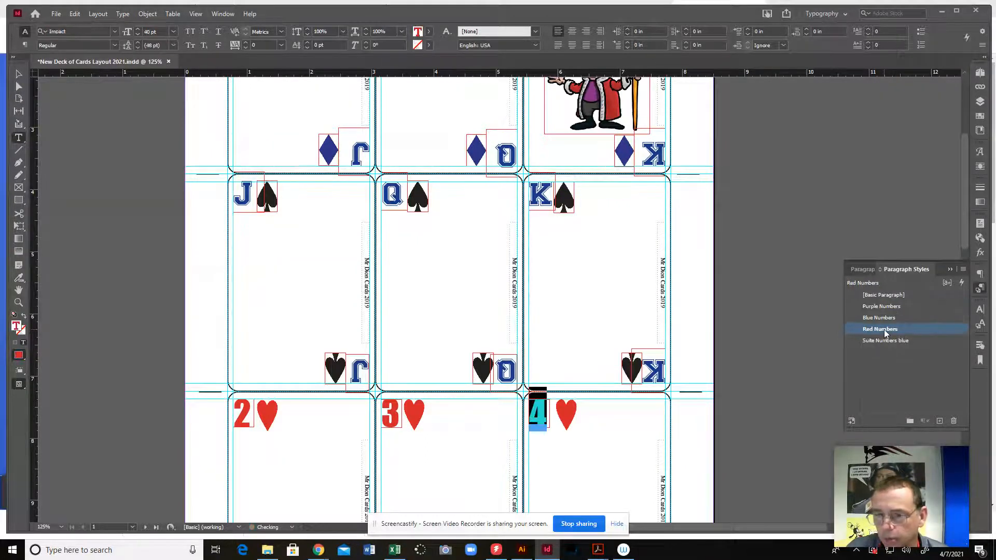
{"action": "left_click", "coordinate": [398, 410]}
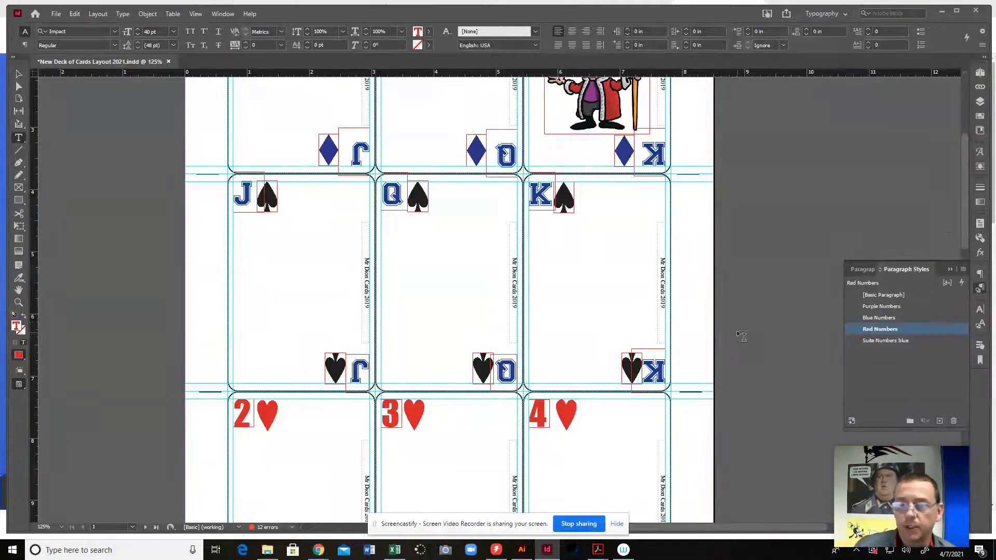
Check which paragraph style the upper Q and K on the queen and king of diamonds cards use
{"action": "scroll", "coordinate": [581, 307], "scroll_direction": "up", "scroll_amount": 6}
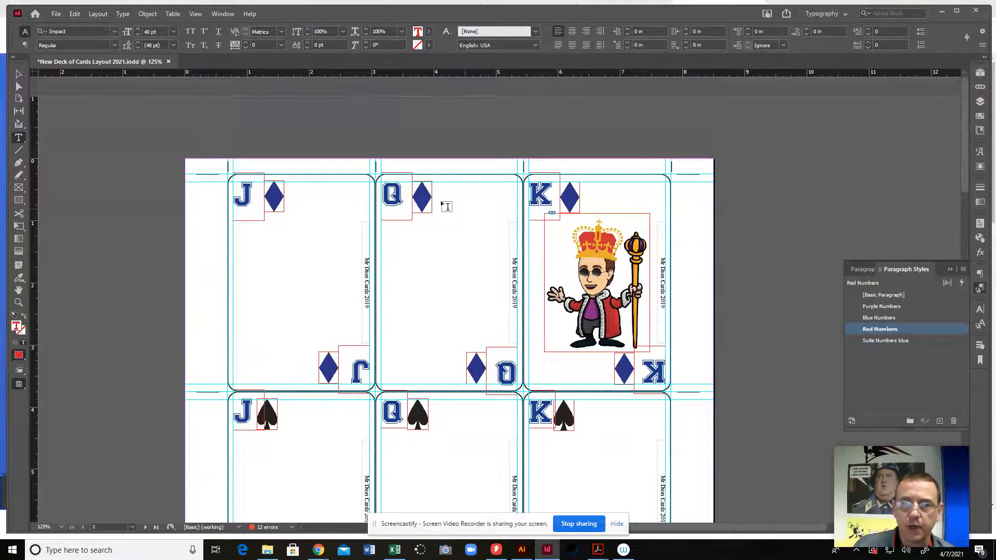
{"action": "left_click_drag", "start_coordinate": [403, 192], "coordinate": [382, 193]}
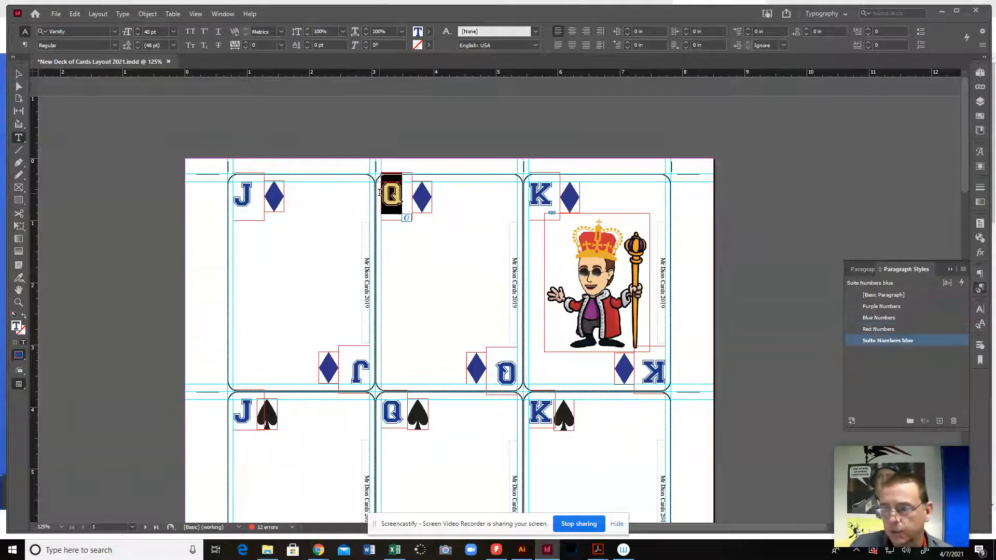
{"action": "left_click", "coordinate": [550, 193]}
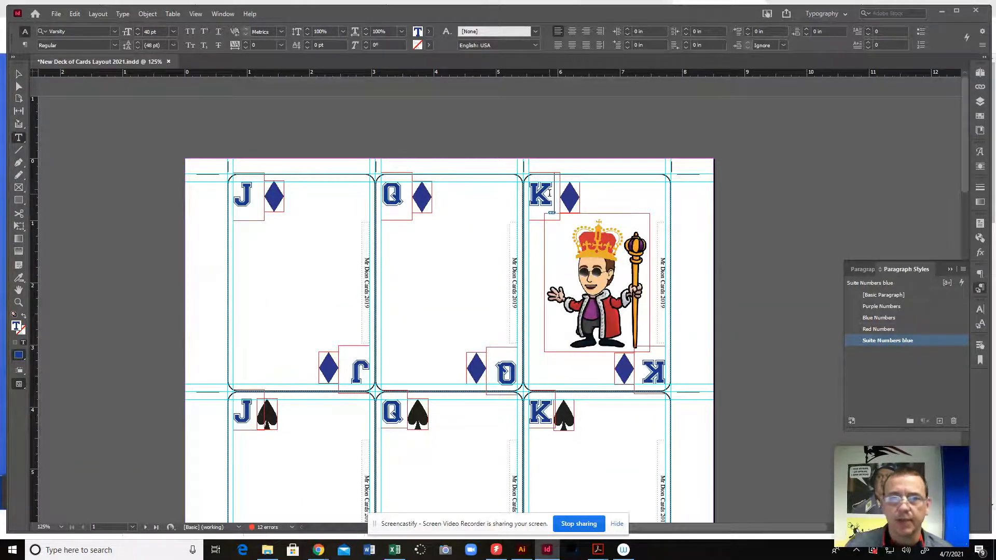